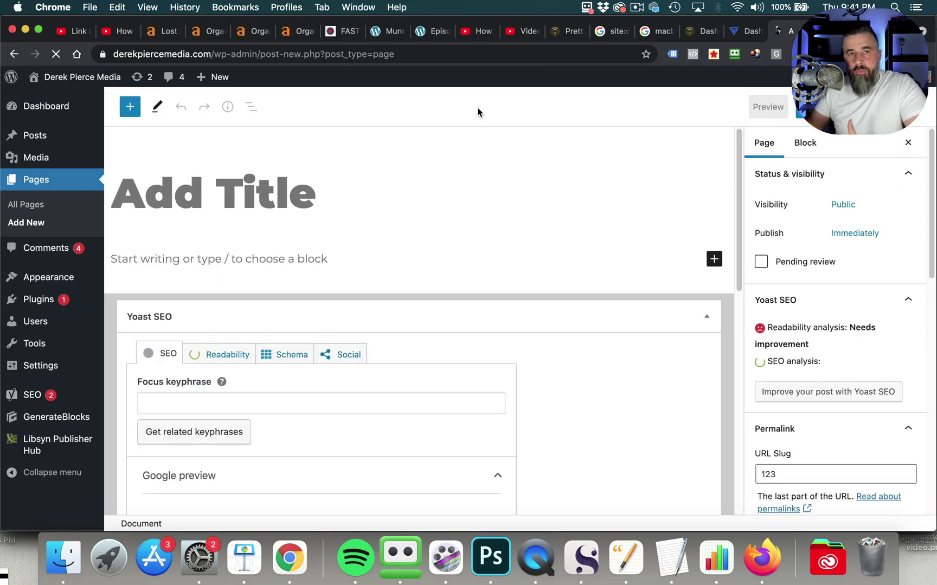
Enter 'DP's Sample Page' as the page title.
left_click(338, 163)
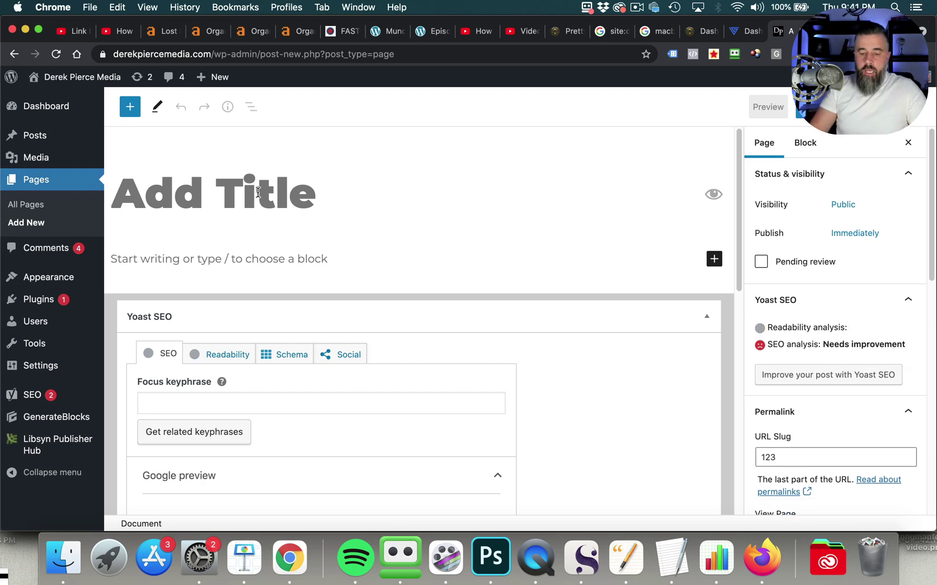
type("DP's S")
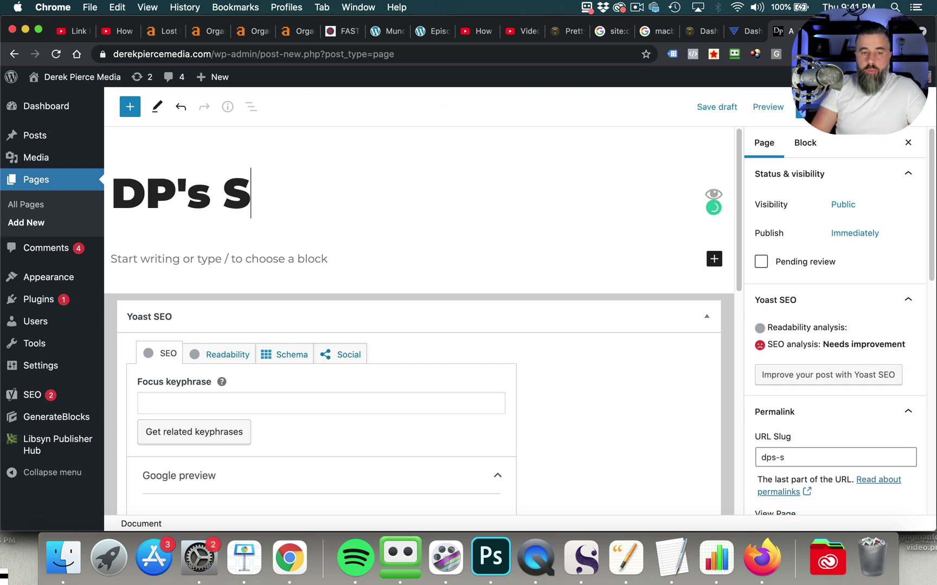
type("ample Page")
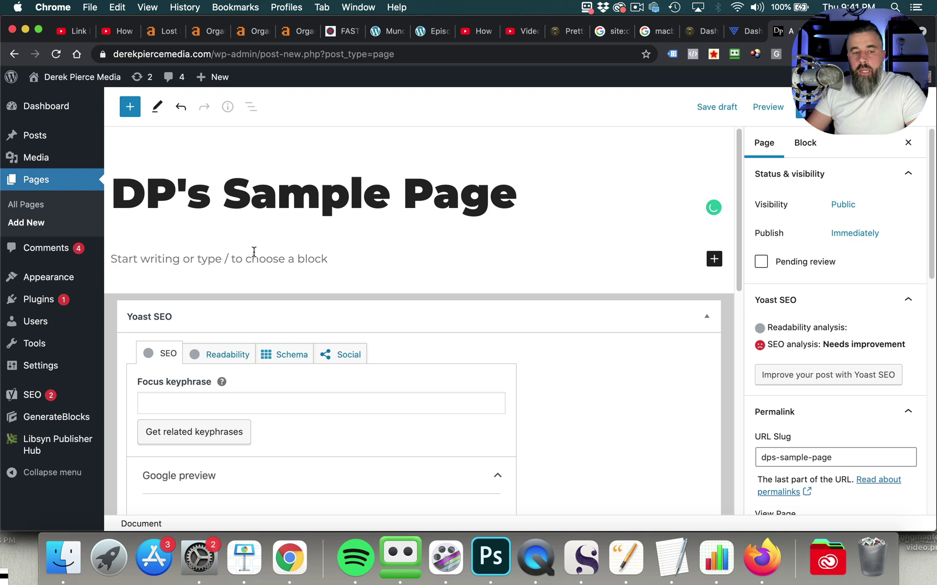
scroll(342, 250, "down", 2)
Type a few test paragraphs in the body, then select and delete them all.
left_click(329, 220)
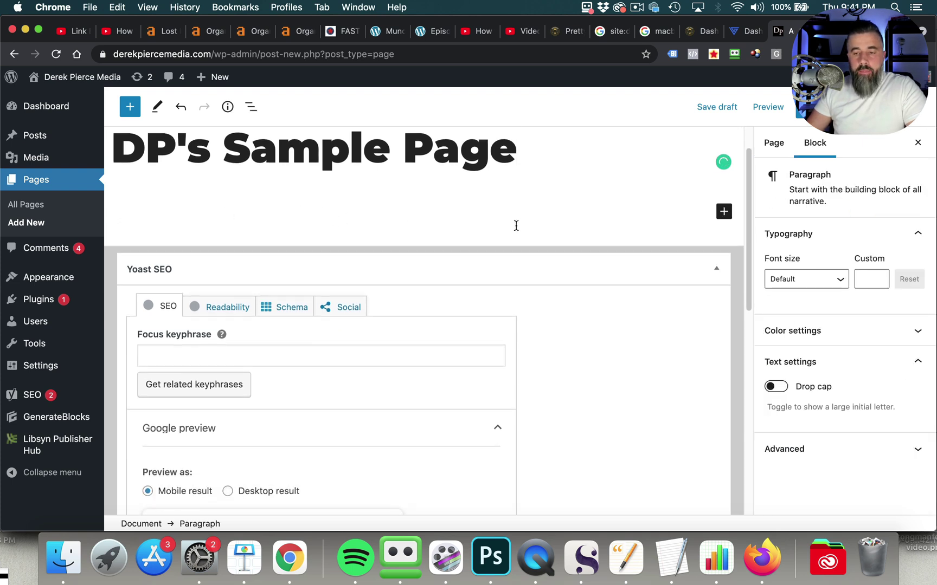
type("fsafasdf")
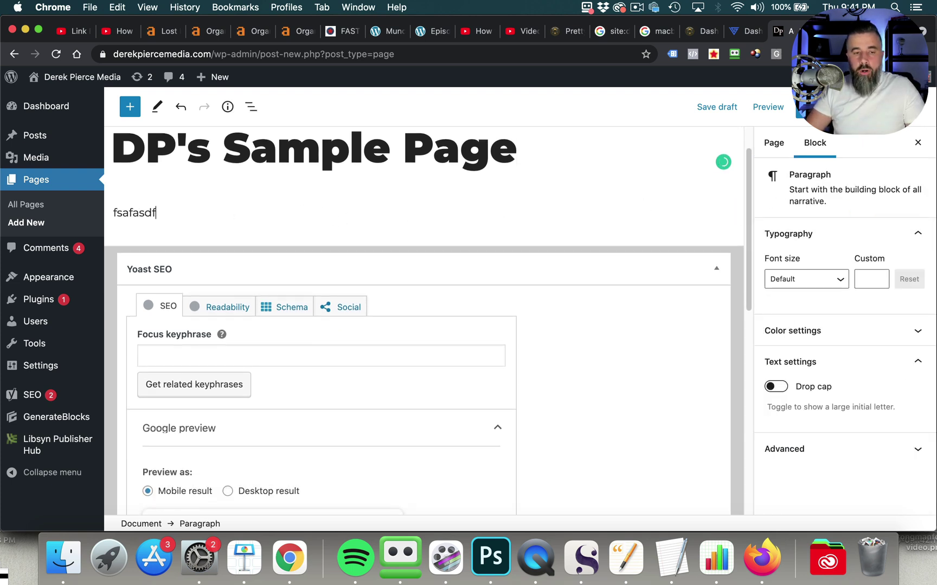
key("Return")
type("asfdas")
key("Return")
type("fas")
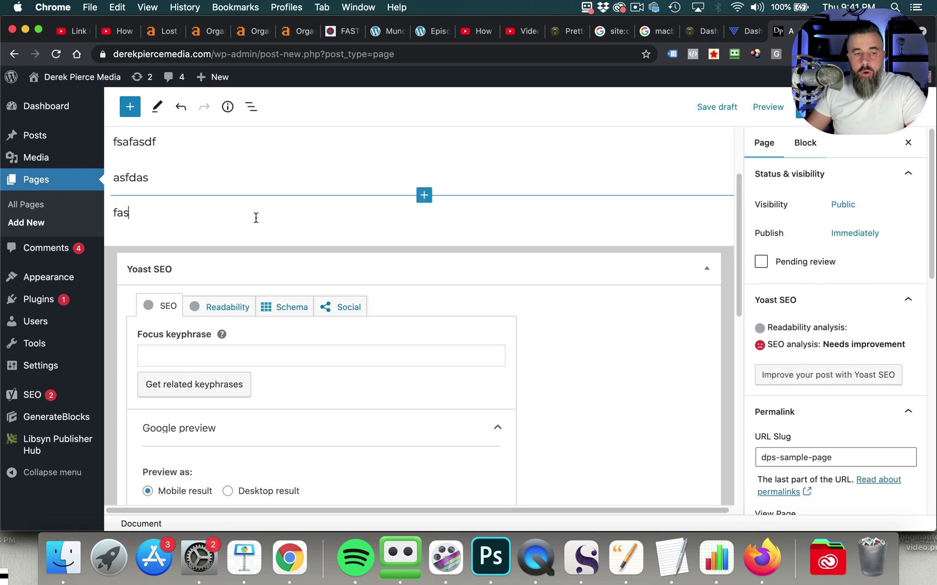
left_click_drag(173, 219, 133, 186)
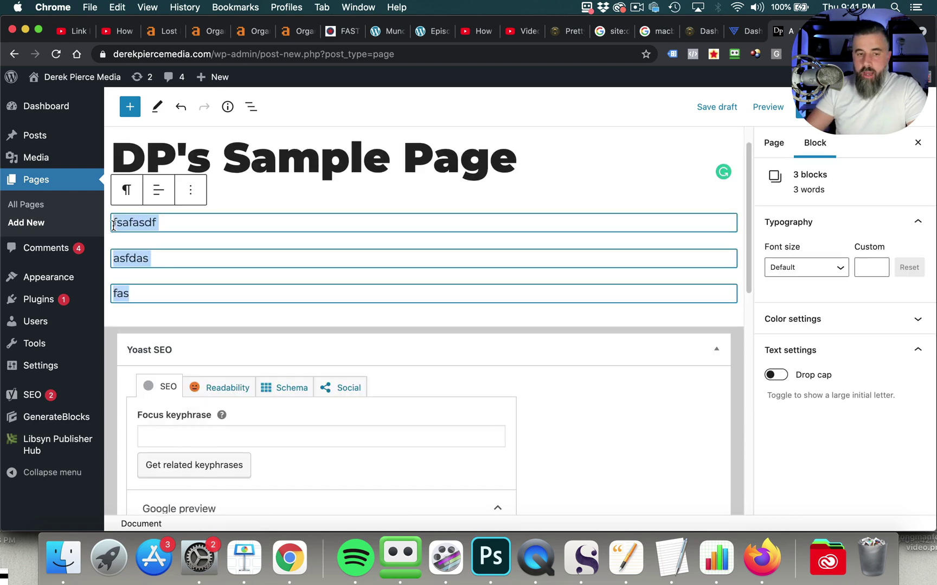
key("BackSpace")
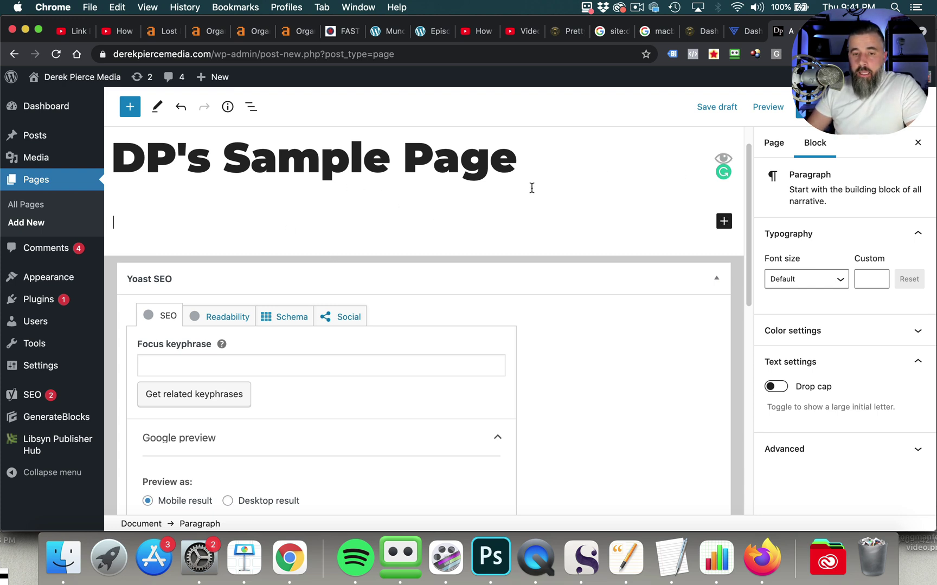
Insert a GenerateBlocks Container block found by searching 'genera' in the block inserter.
left_click(724, 222)
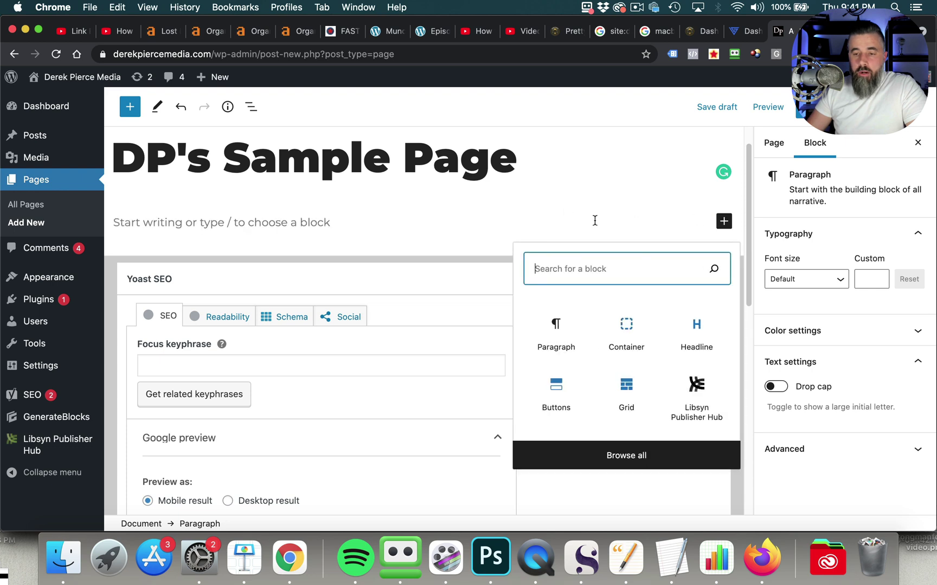
type("generate")
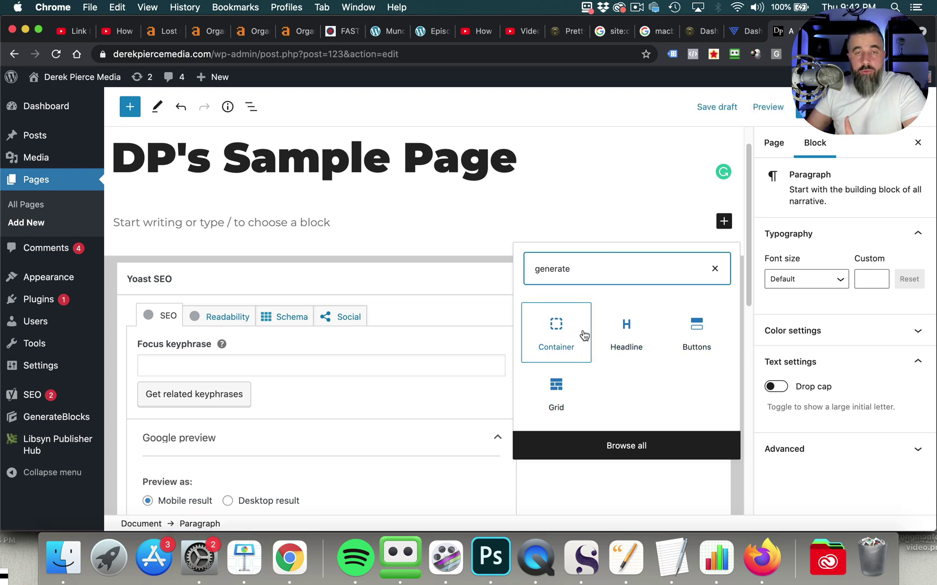
left_click(553, 330)
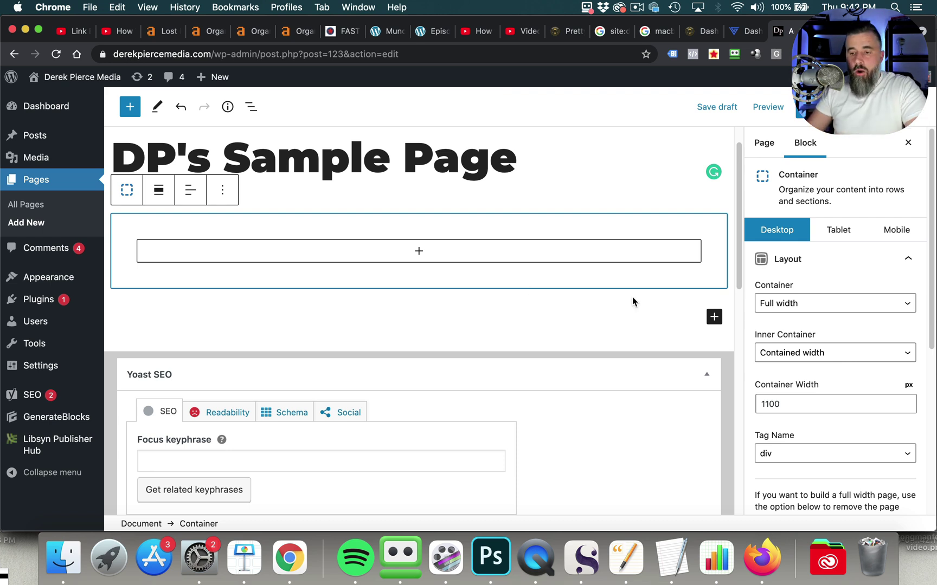
In the Page settings, set Layout > Content Container to Full Width.
left_click(636, 323)
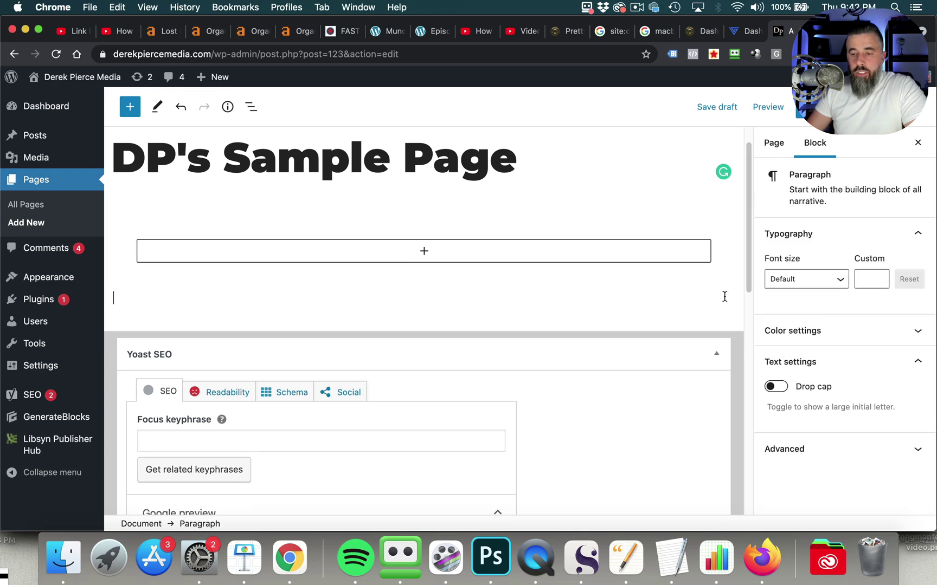
left_click(774, 143)
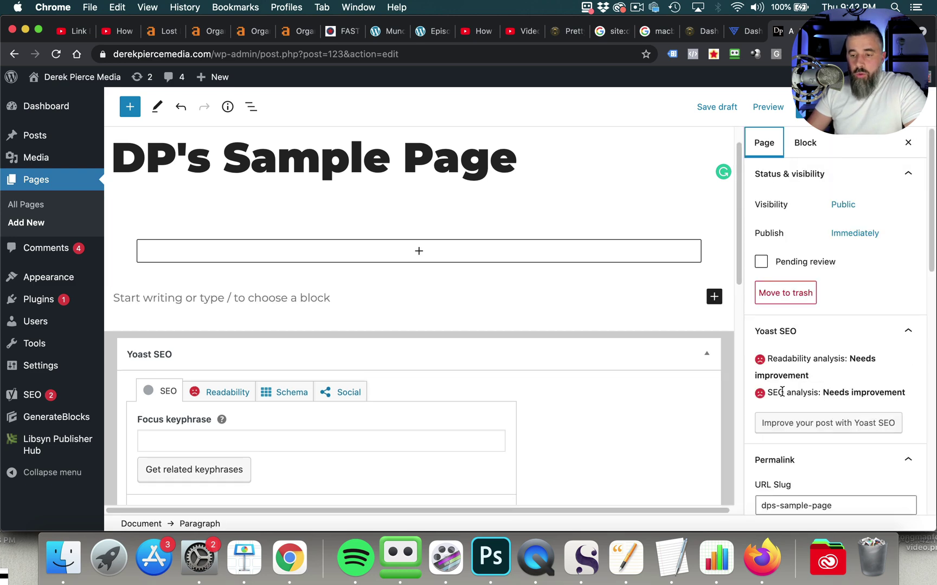
scroll(781, 392, "down", 10)
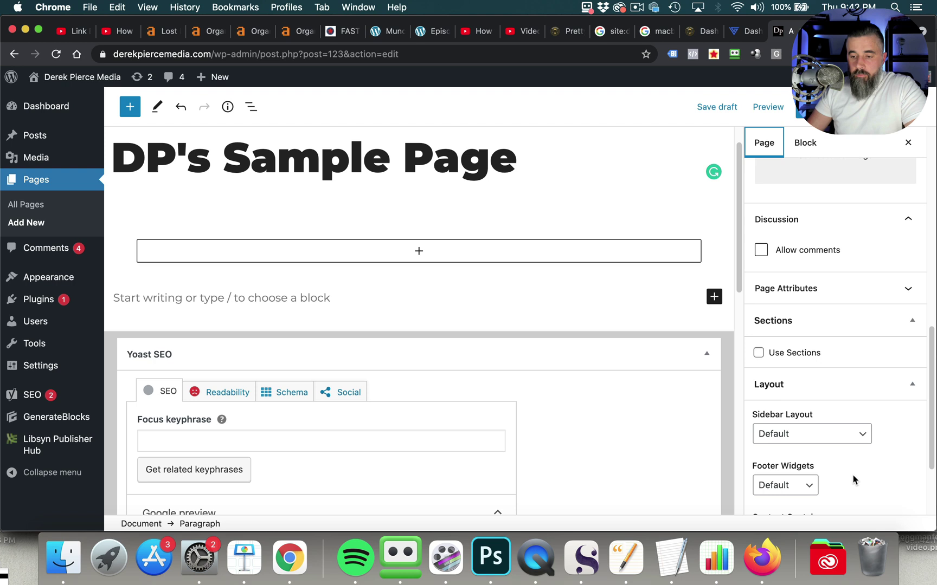
scroll(853, 480, "down", 4)
left_click(792, 453)
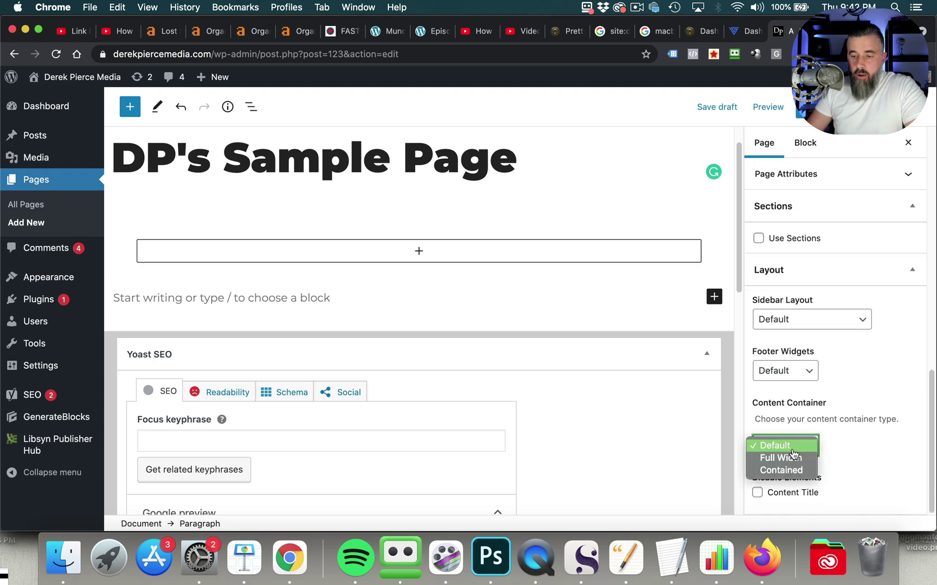
left_click(793, 458)
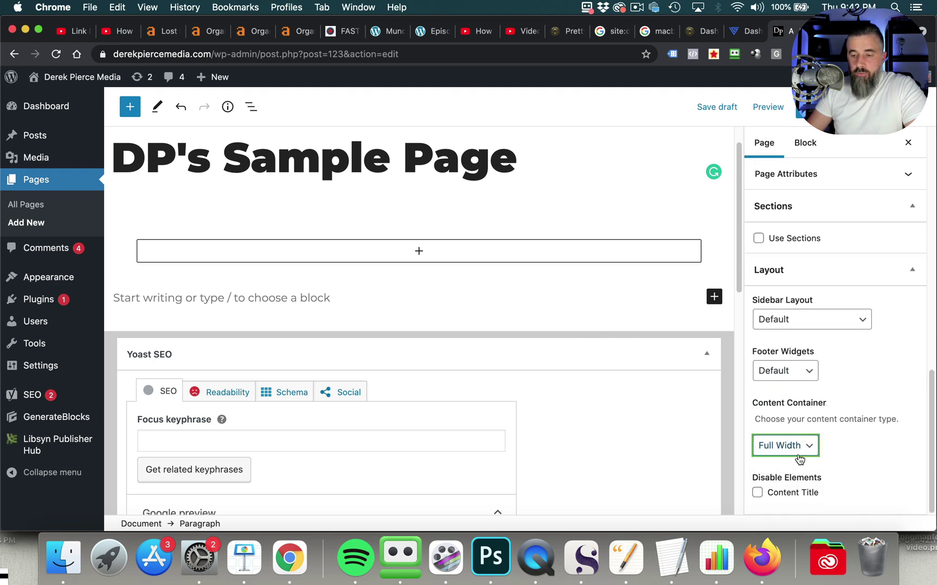
left_click(799, 459)
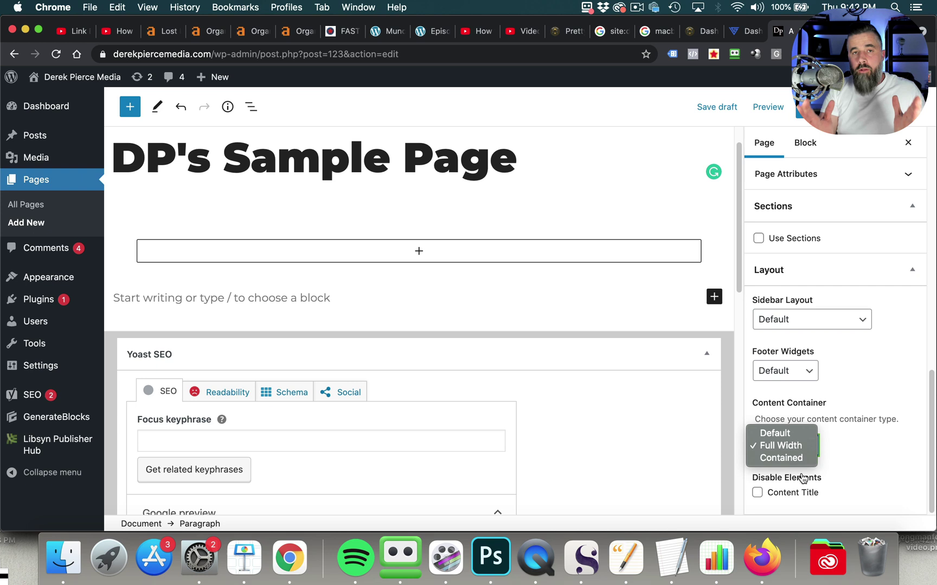
left_click(869, 446)
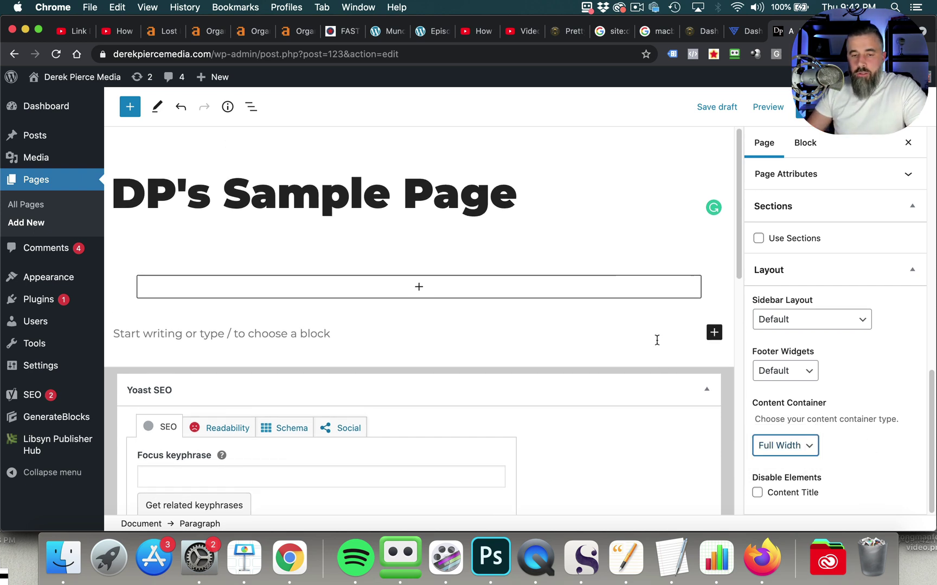
Select the Container block and keep its Container width at Full width in Block settings.
left_click(561, 270)
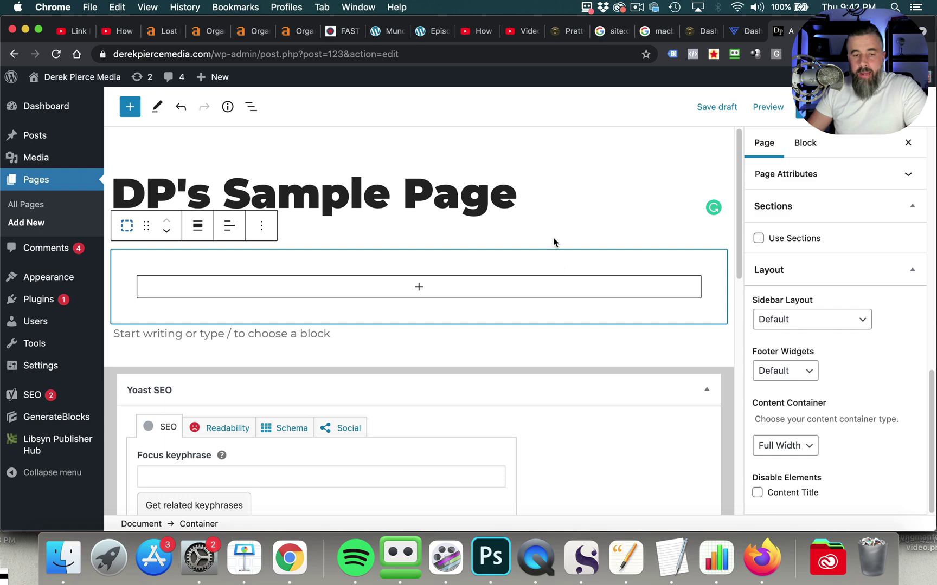
scroll(850, 335, "up", 5)
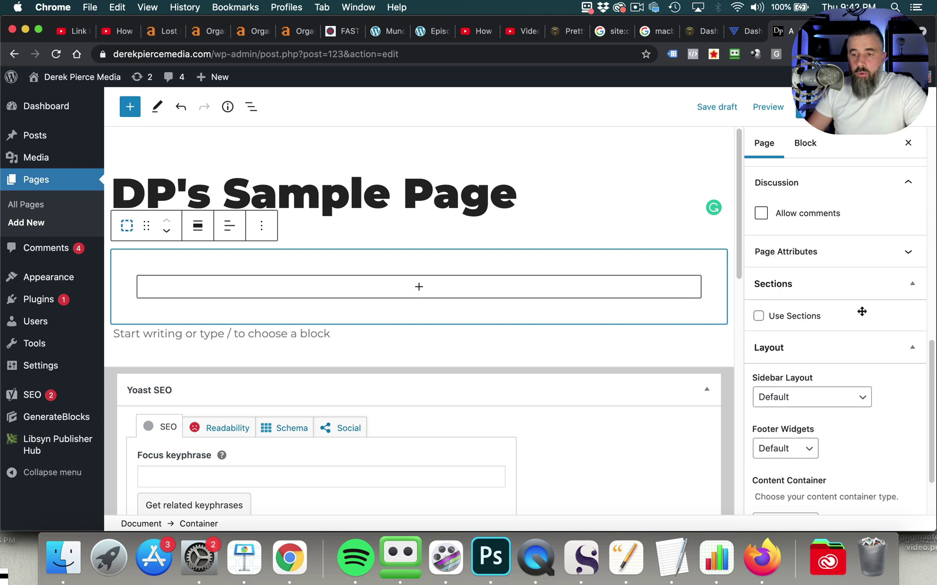
left_click(807, 142)
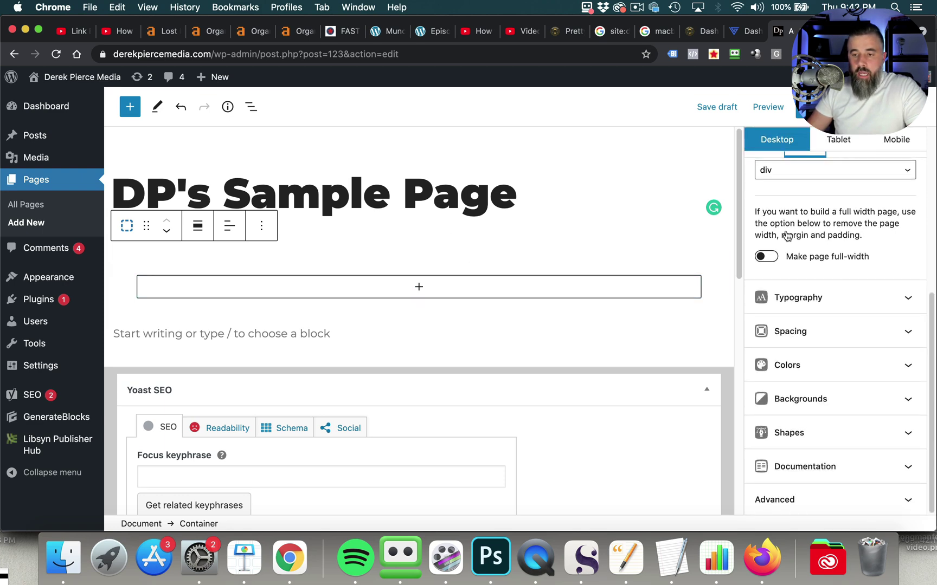
scroll(841, 217, "up", 3)
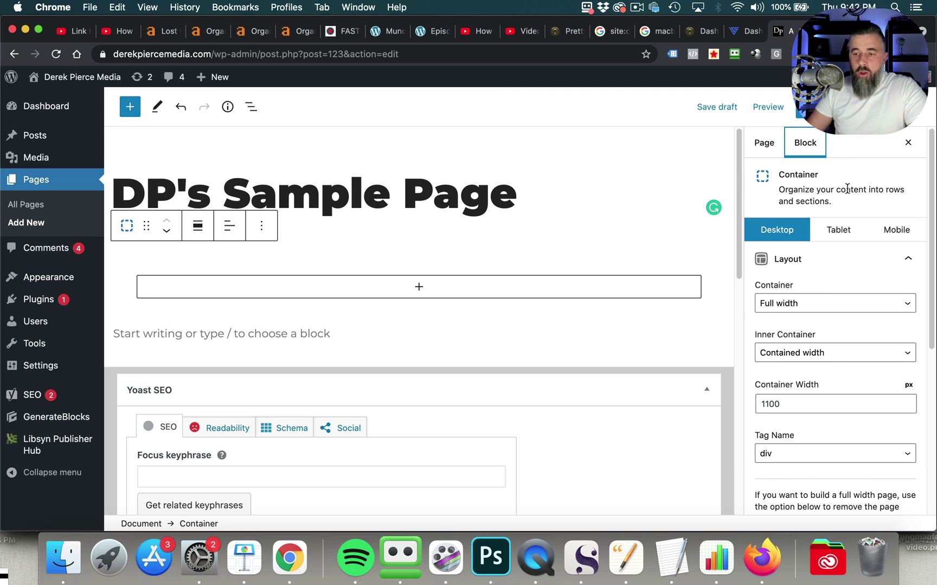
scroll(823, 328, "down", 1)
scroll(823, 328, "down", 2)
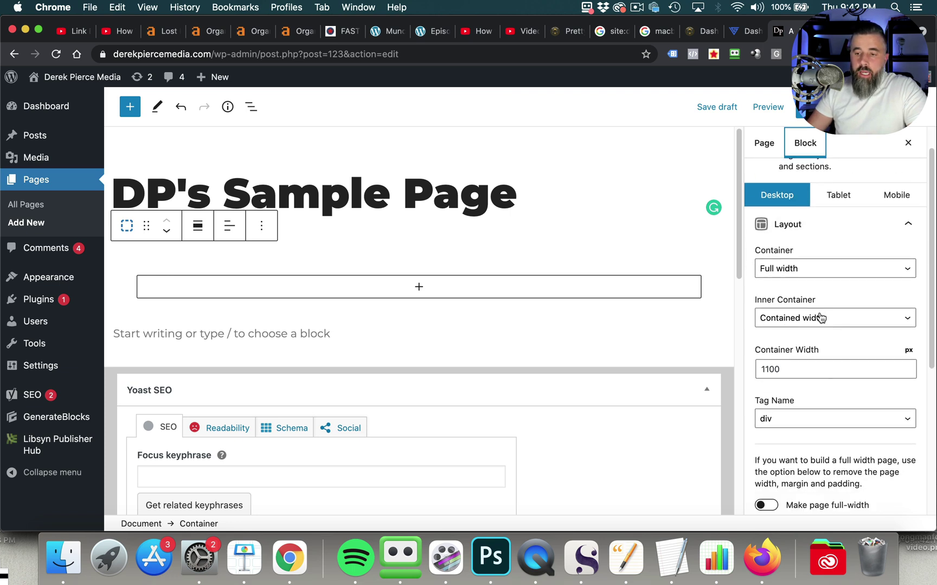
left_click(800, 273)
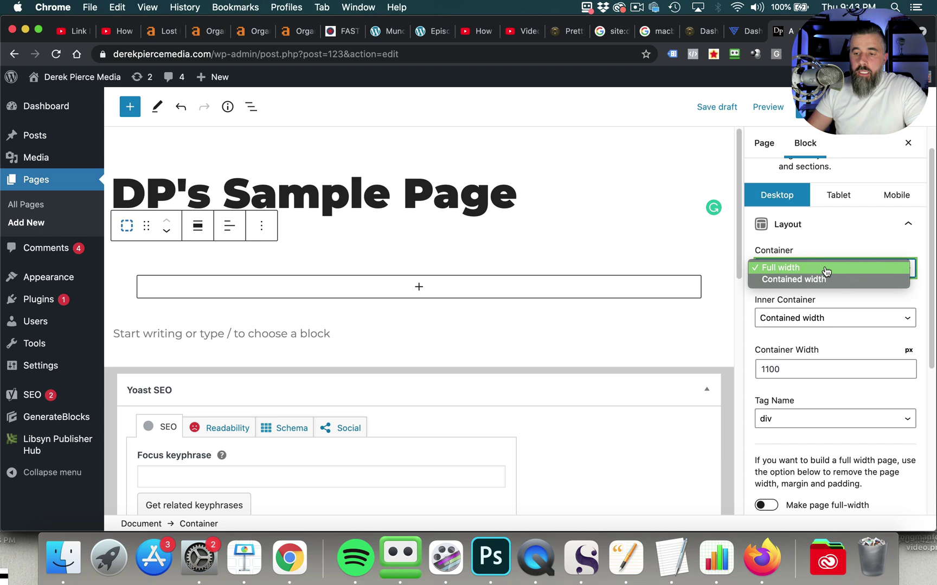
left_click(811, 268)
left_click(810, 269)
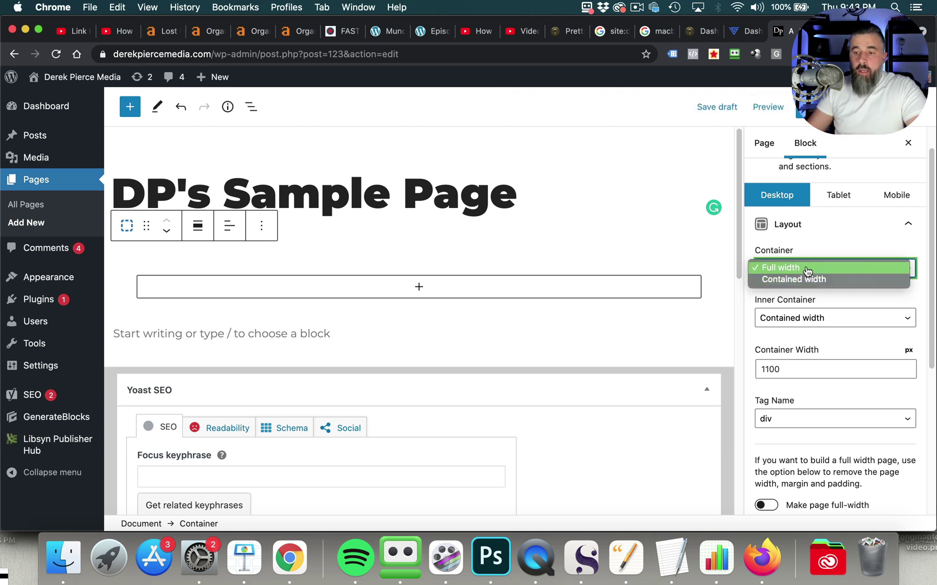
left_click(810, 266)
scroll(845, 285, "down", 1)
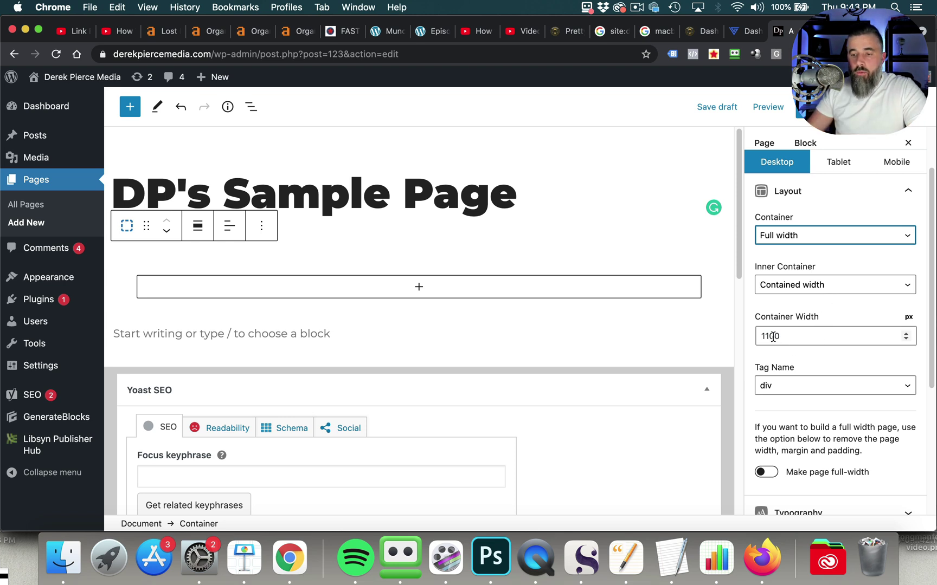
scroll(795, 341, "down", 5)
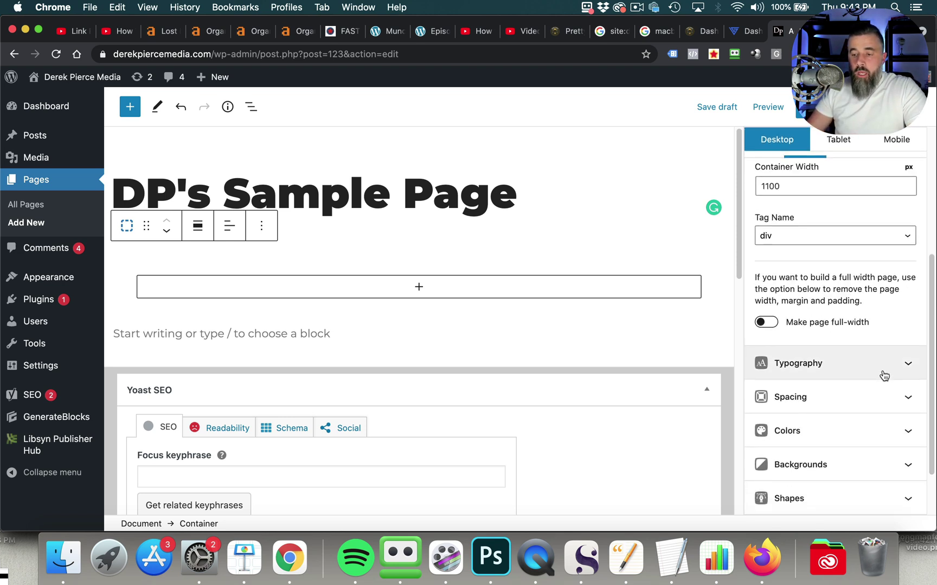
scroll(835, 279, "up", 3)
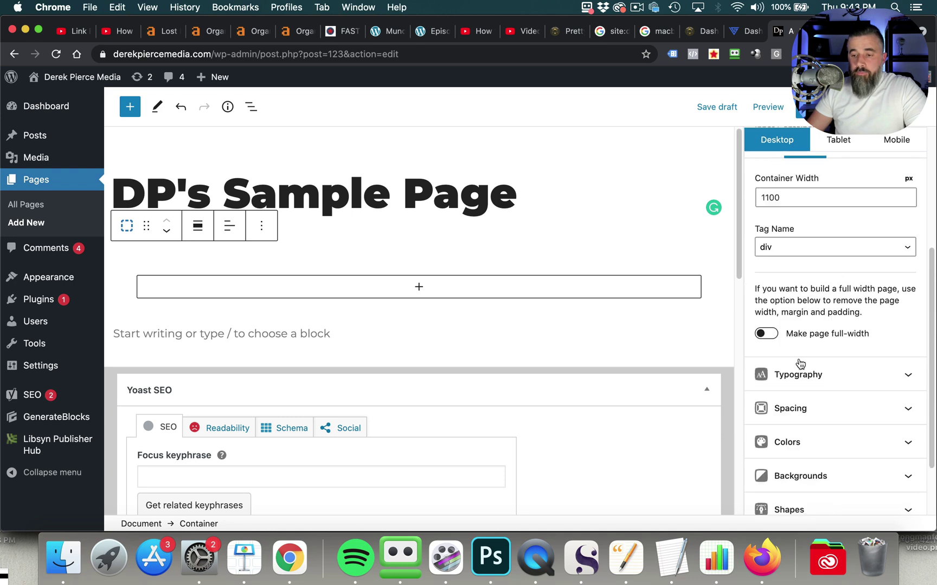
left_click(764, 333)
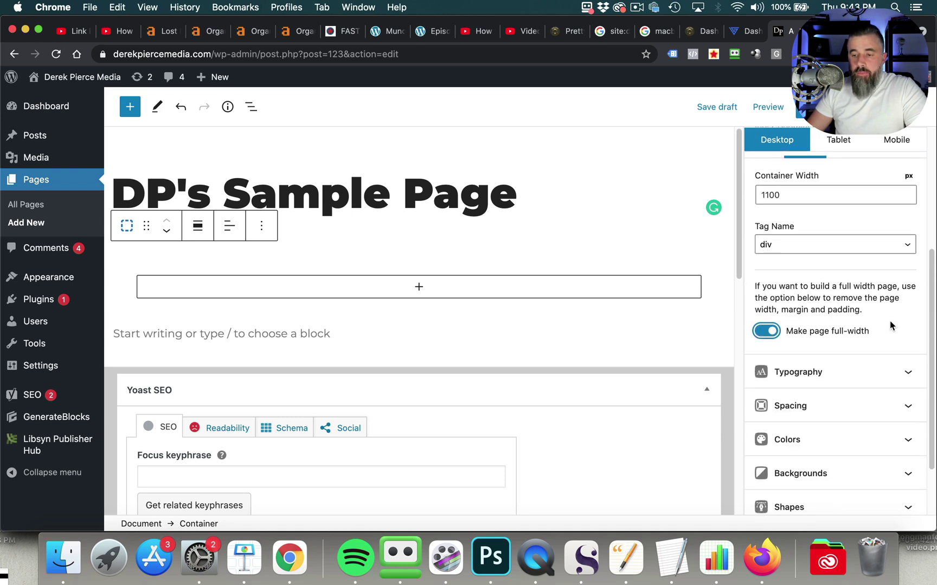
scroll(892, 325, "down", 2)
left_click(779, 303)
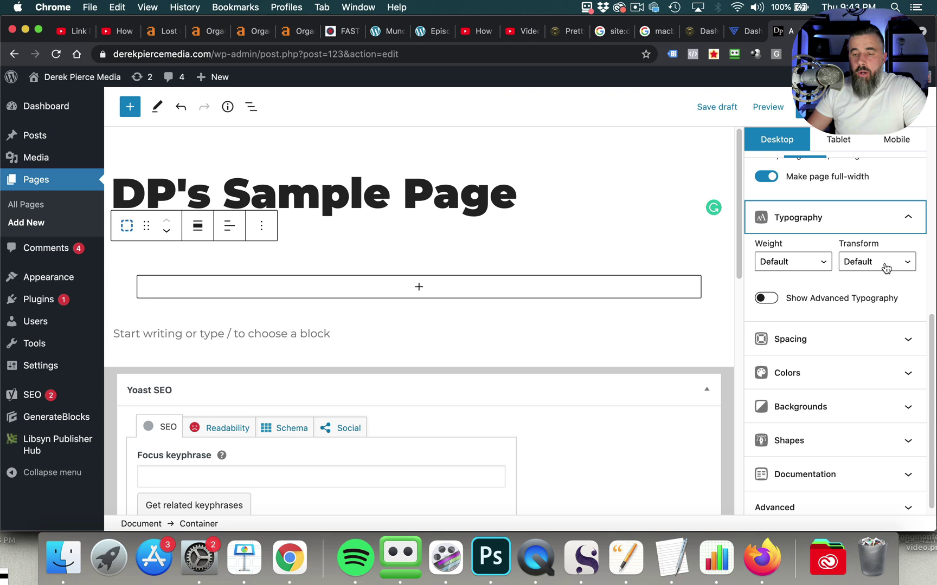
left_click(793, 253)
left_click(869, 227)
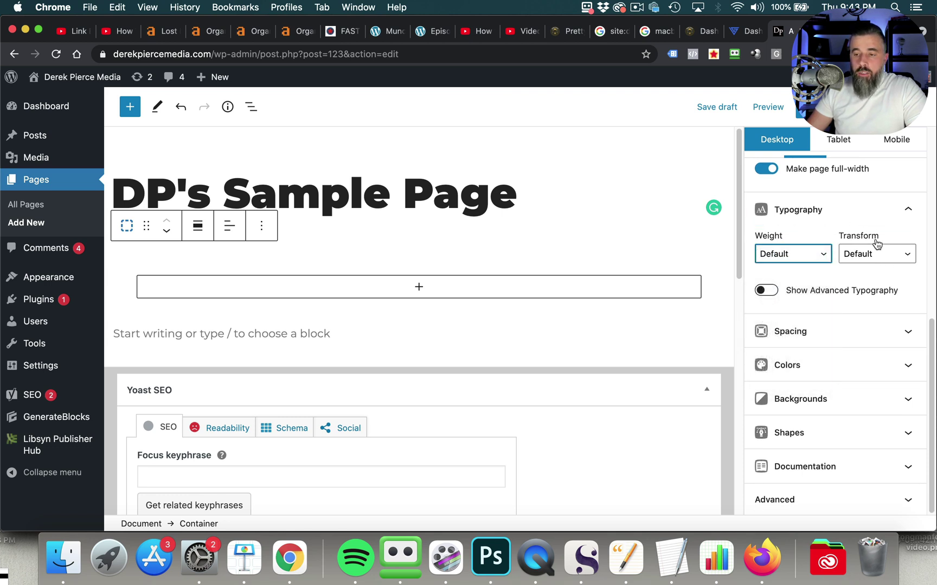
left_click(773, 291)
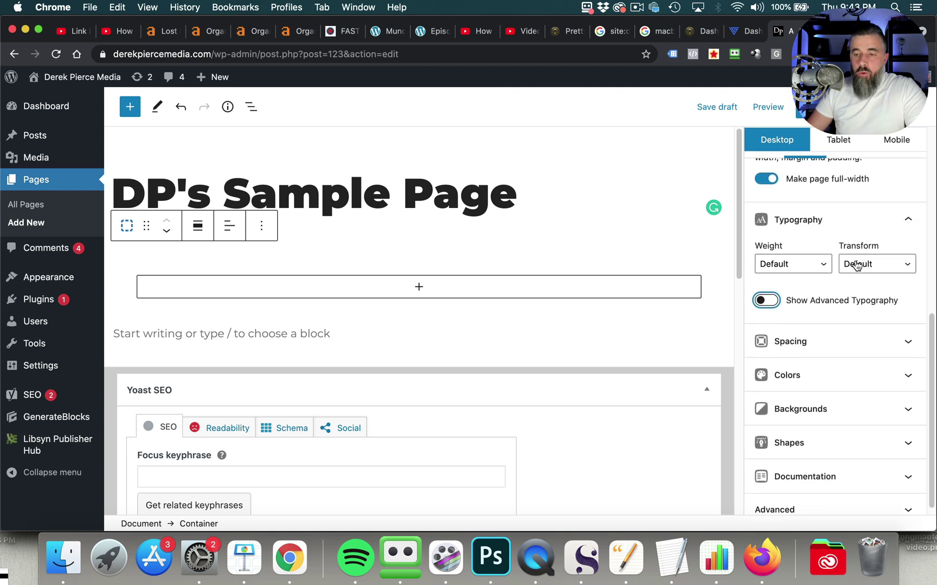
left_click(899, 219)
left_click(832, 333)
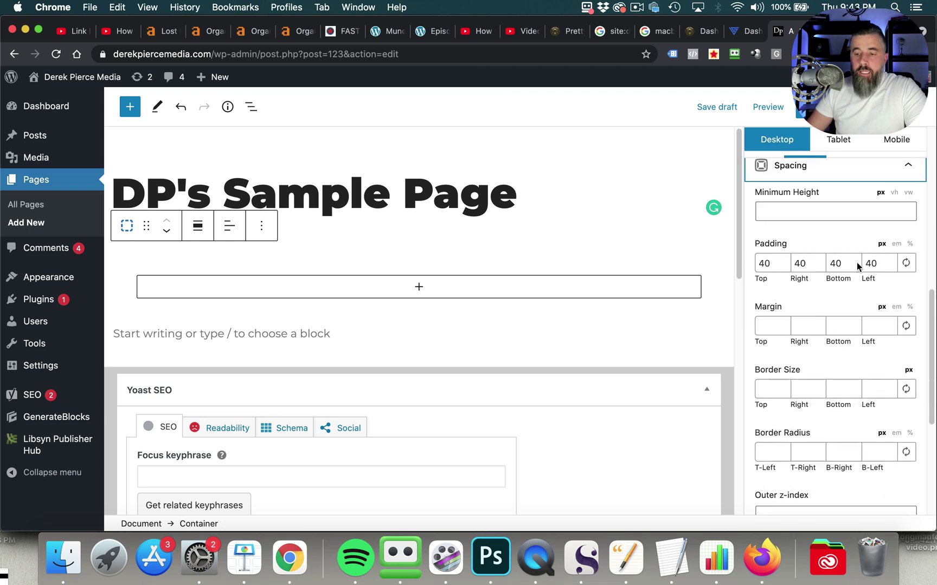
scroll(857, 274, "up", 2)
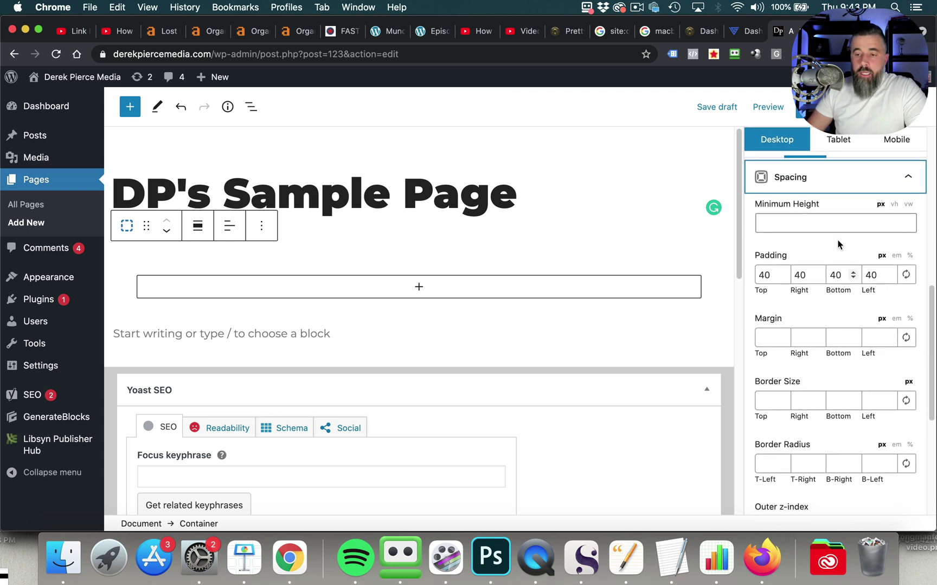
scroll(808, 237, "down", 2)
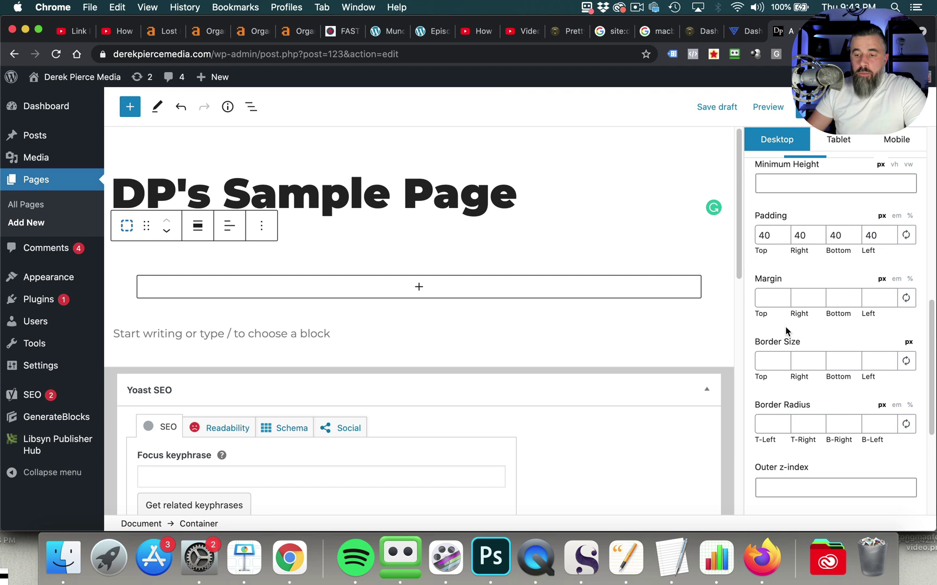
scroll(790, 335, "down", 3)
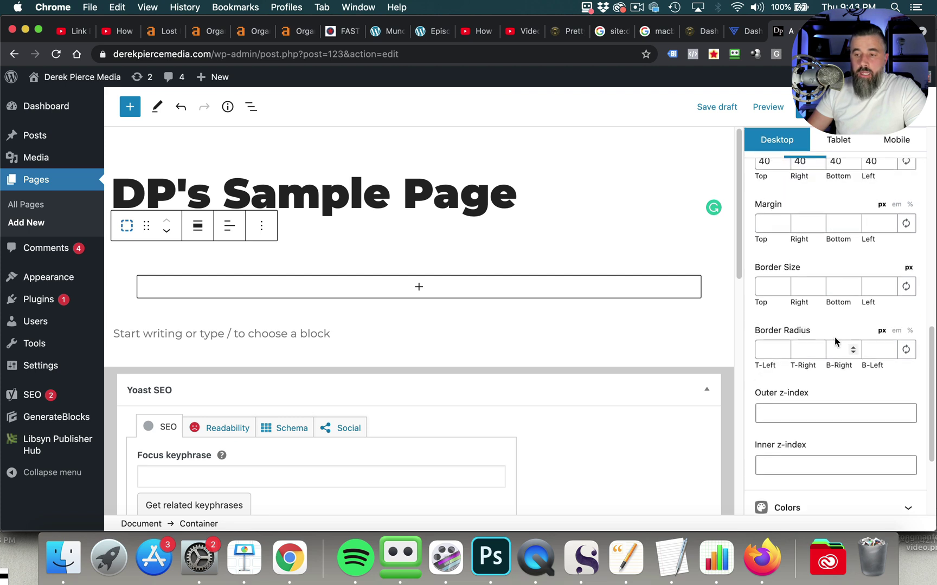
scroll(914, 234, "up", 7)
left_click(905, 234)
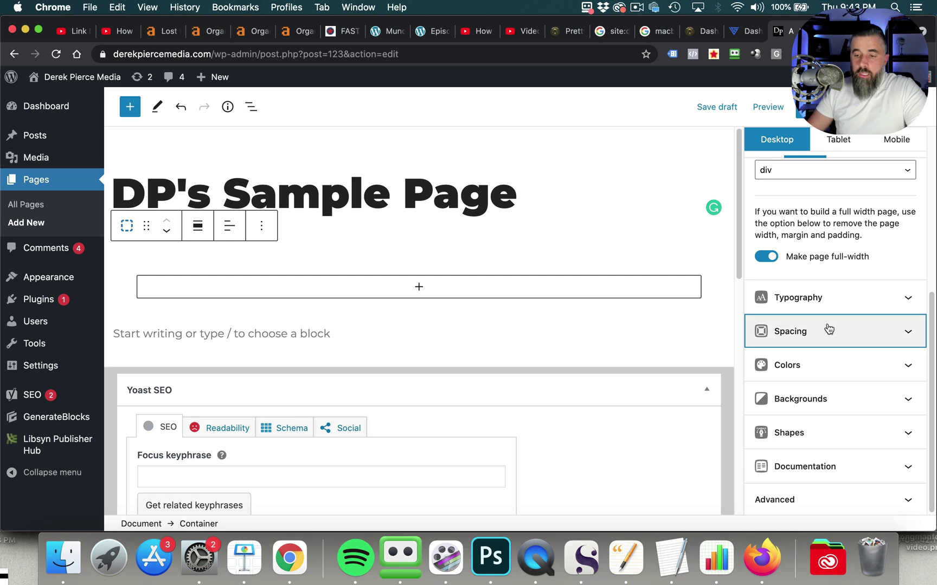
left_click(810, 367)
scroll(809, 347, "down", 3)
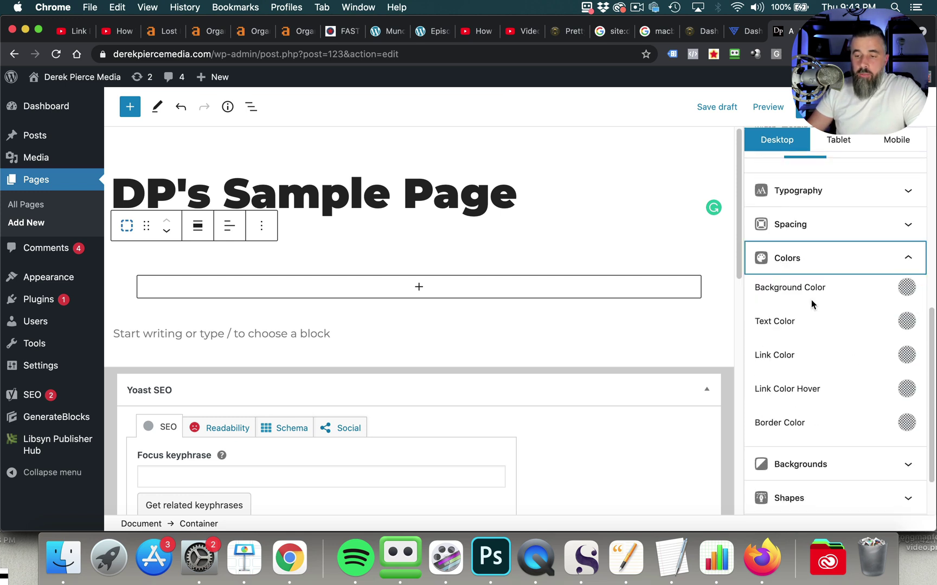
scroll(804, 339, "down", 1)
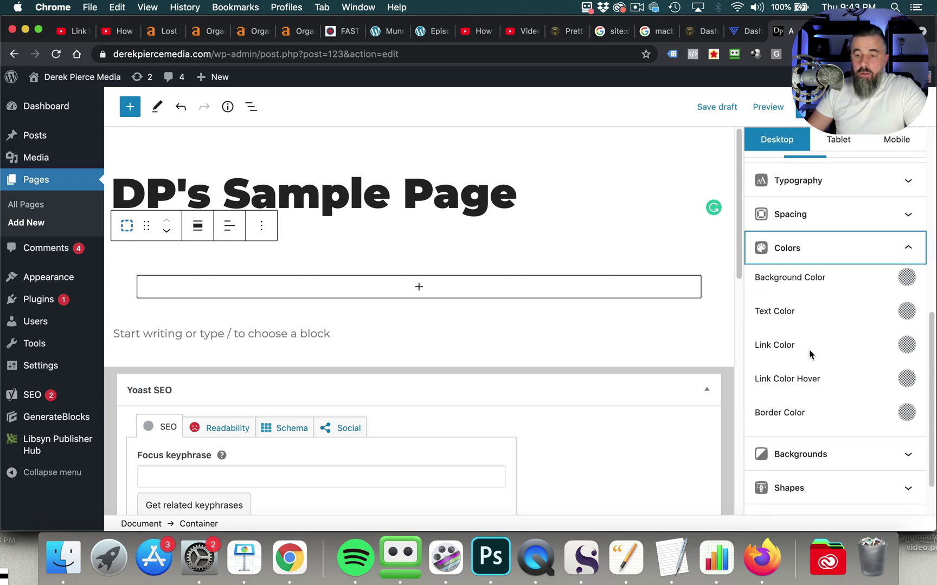
left_click(910, 250)
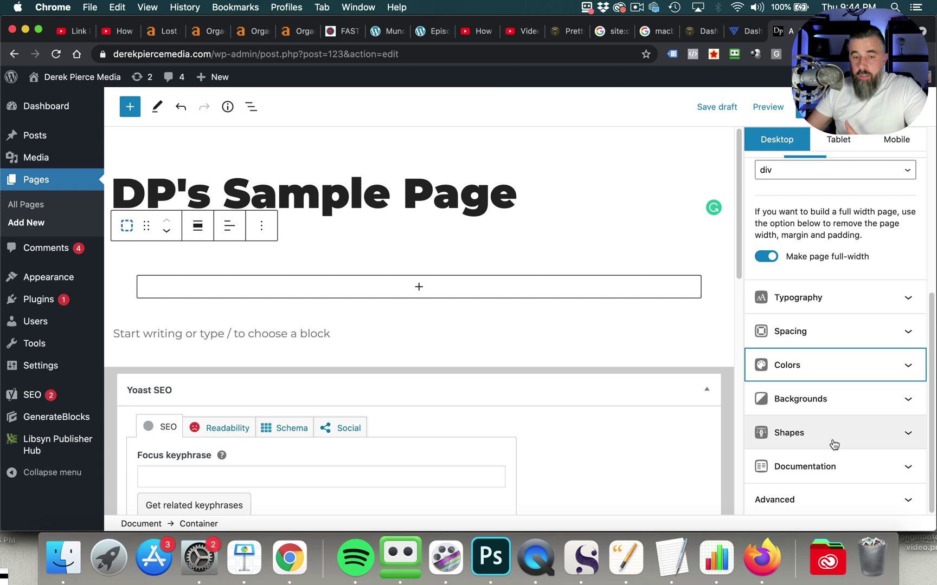
Set the white brick wall image from the media library as the container's background.
left_click(813, 401)
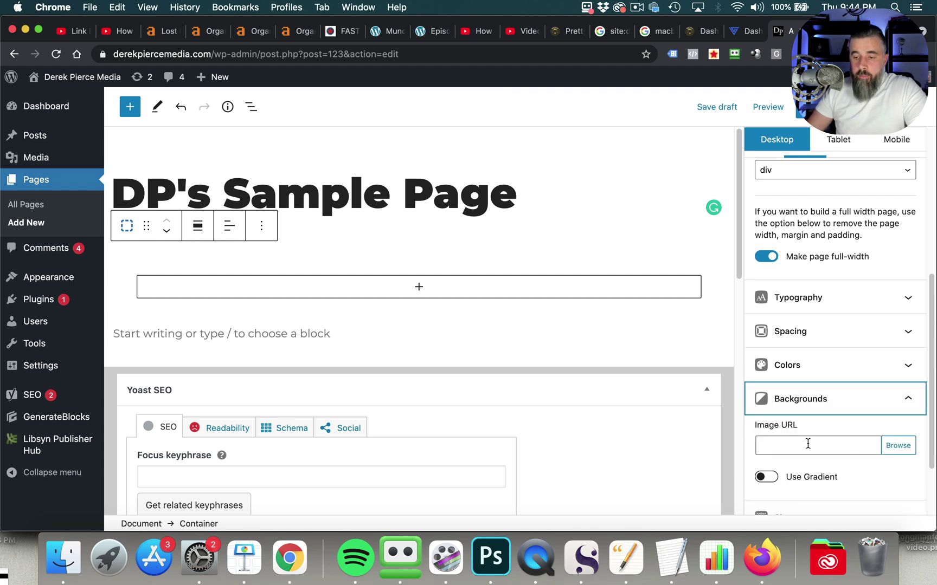
scroll(809, 441, "down", 2)
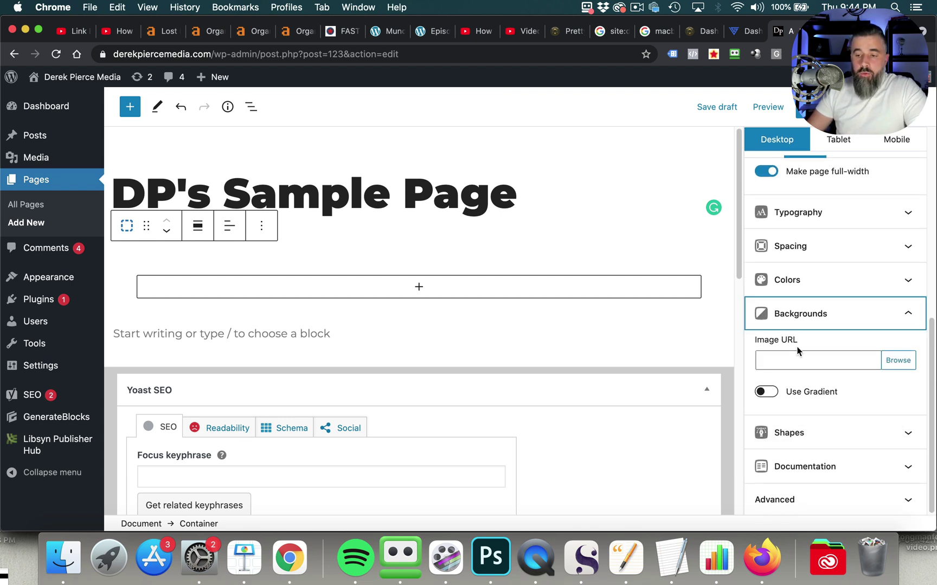
left_click(895, 362)
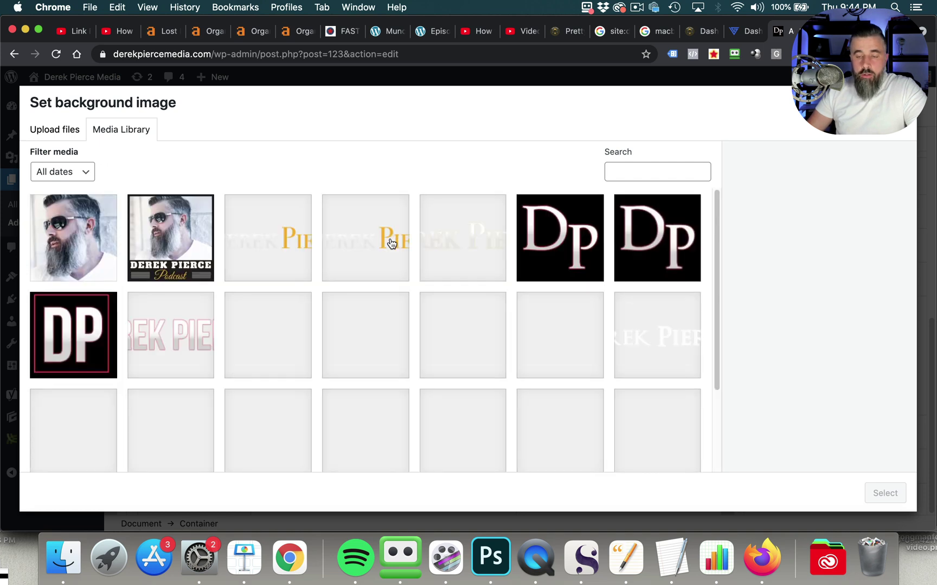
scroll(420, 258, "down", 3)
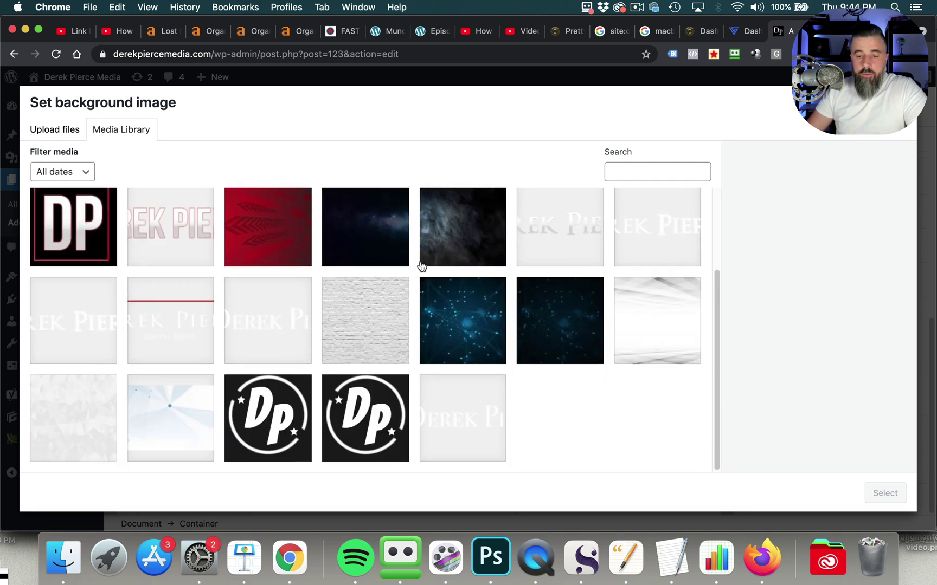
left_click(375, 314)
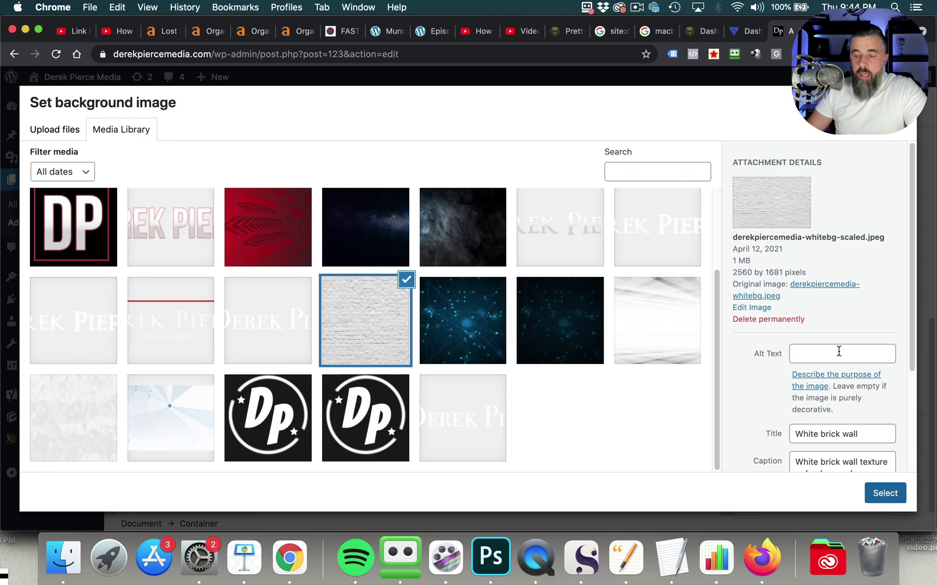
left_click(892, 497)
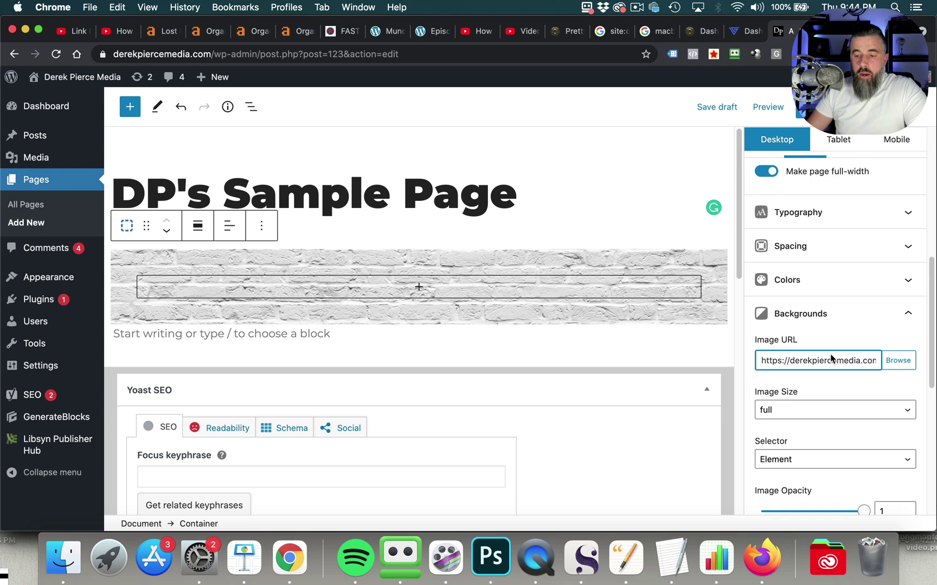
Lower the background Image Opacity to 0.2.
scroll(840, 380, "down", 3)
left_click_drag(861, 360, 795, 363)
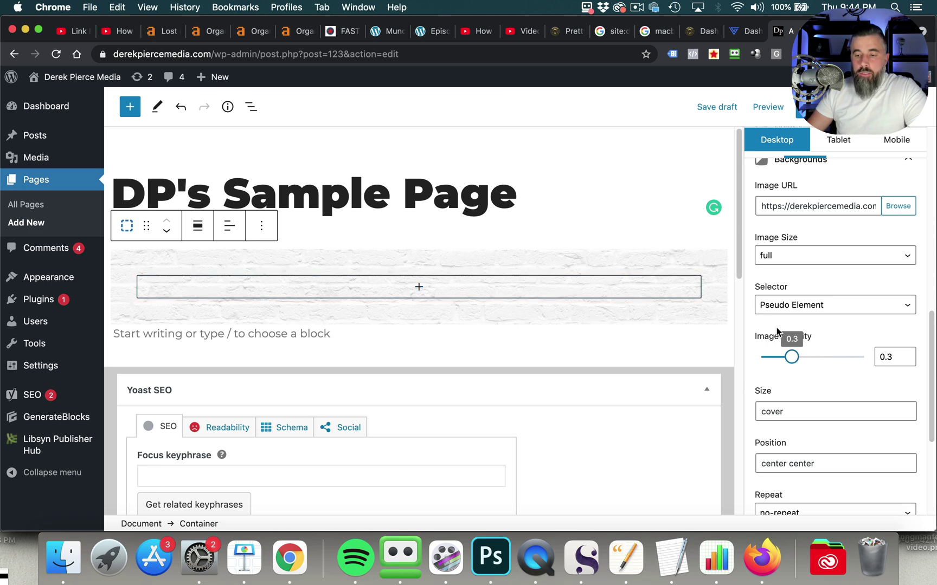
left_click_drag(788, 362, 785, 361)
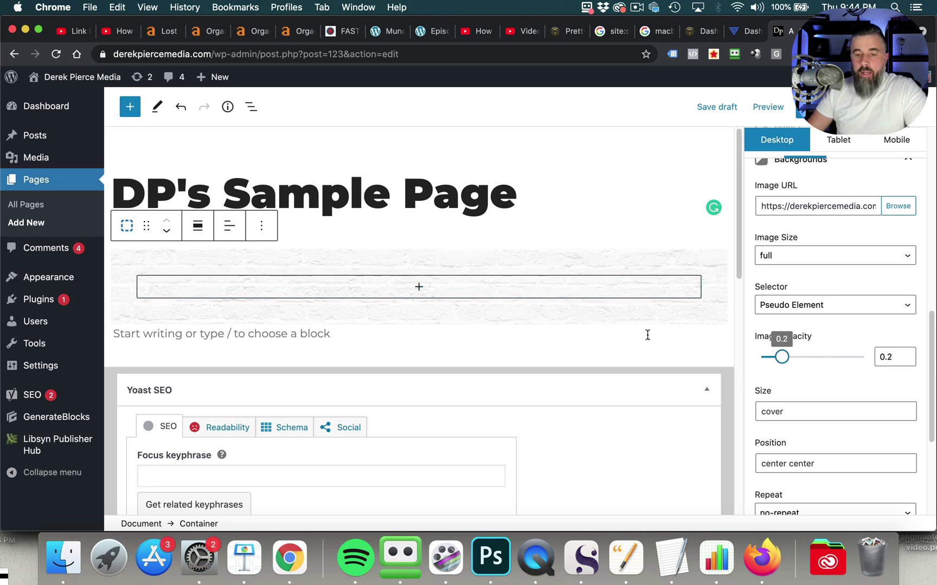
left_click(471, 313)
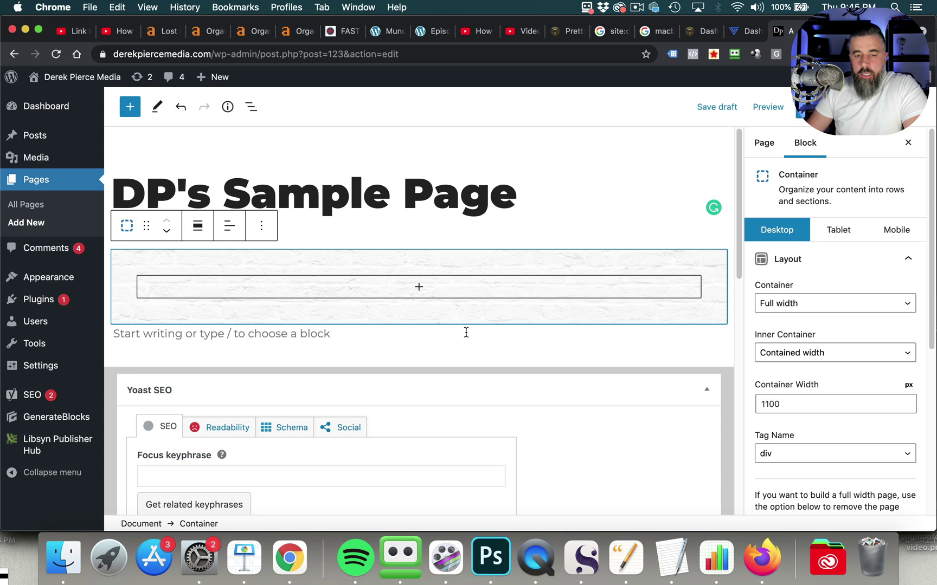
Insert a two-column 50/50 Grid in the brick container and add a block to its left column.
scroll(482, 333, "down", 2)
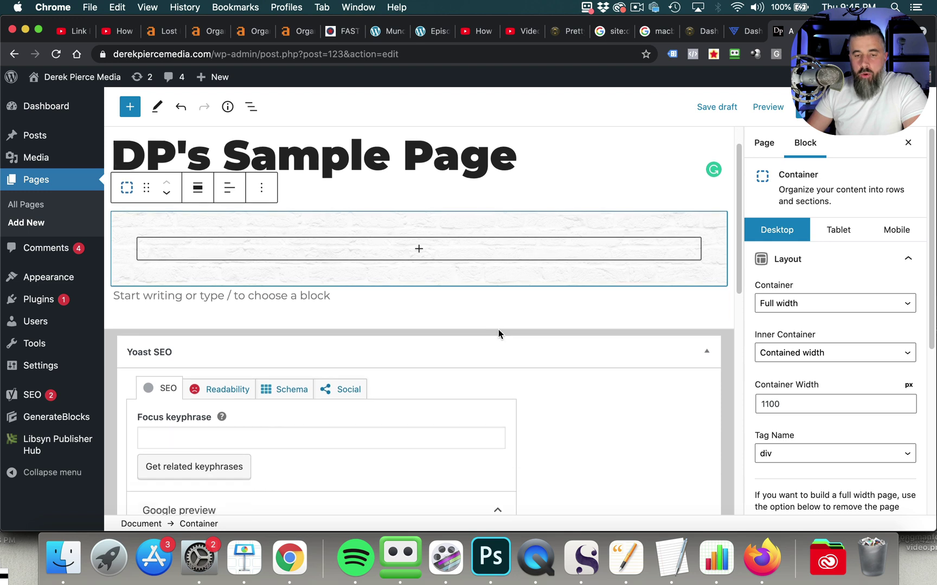
left_click(418, 249)
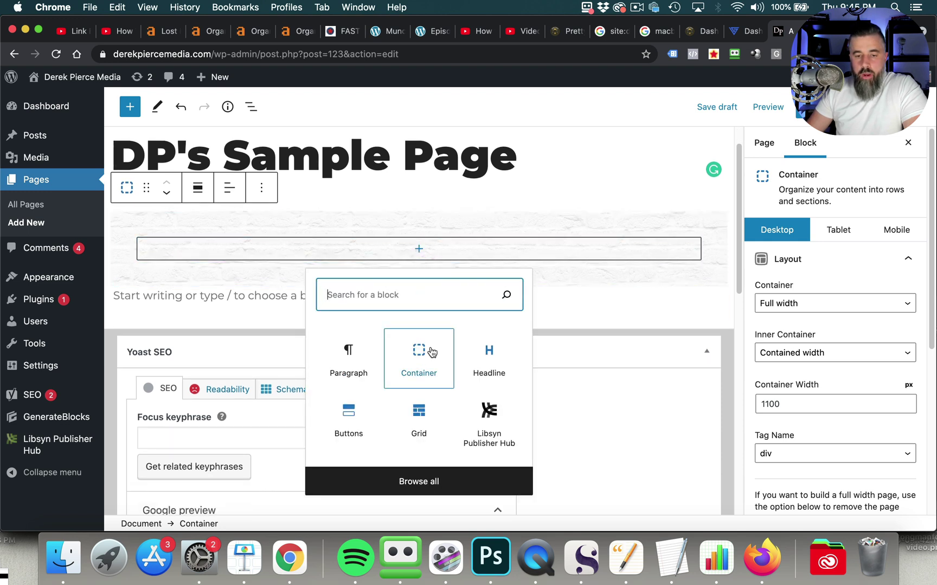
left_click(425, 416)
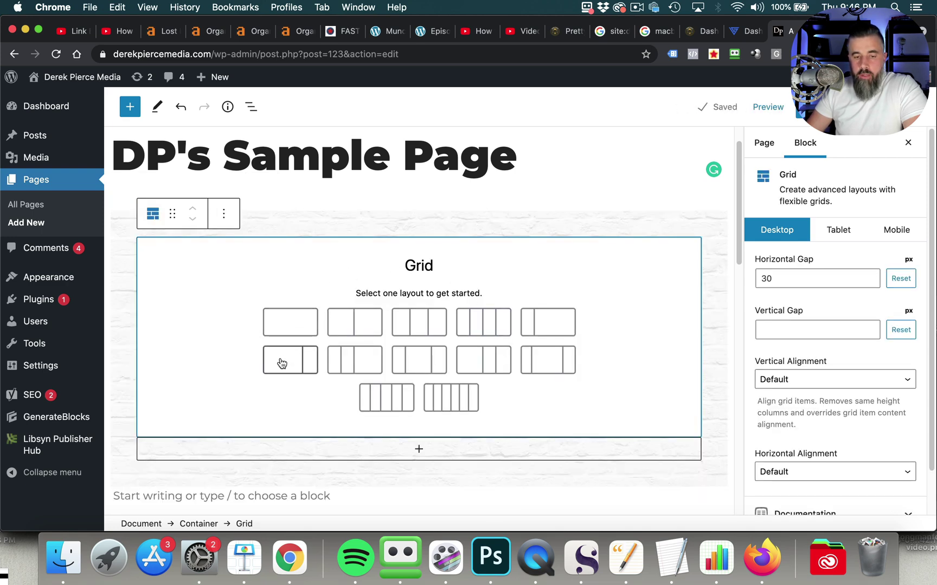
left_click(362, 330)
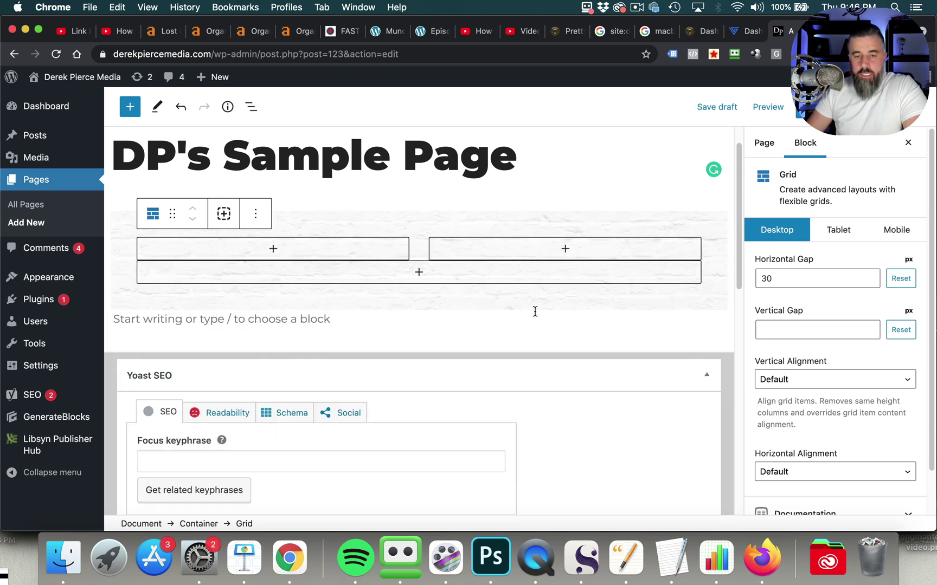
left_click(271, 251)
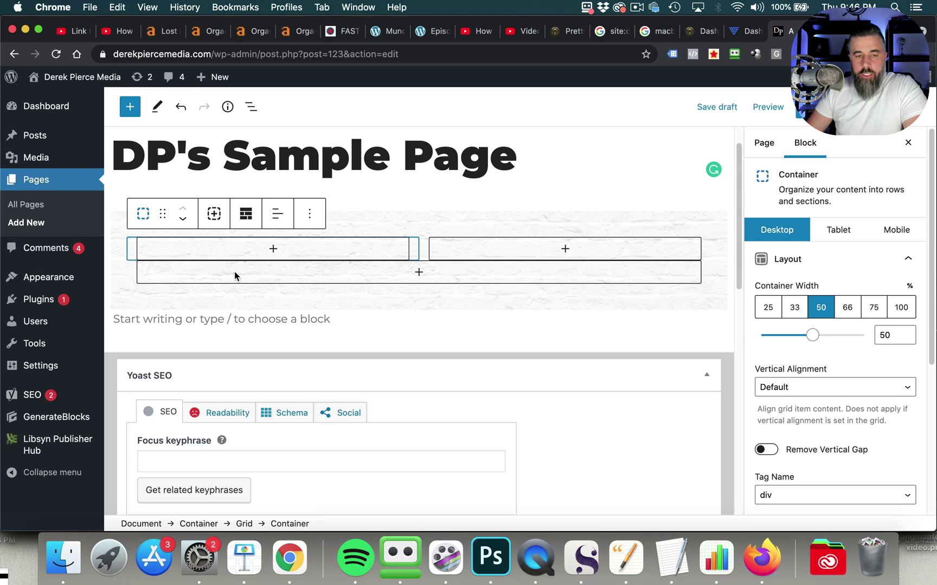
left_click(274, 250)
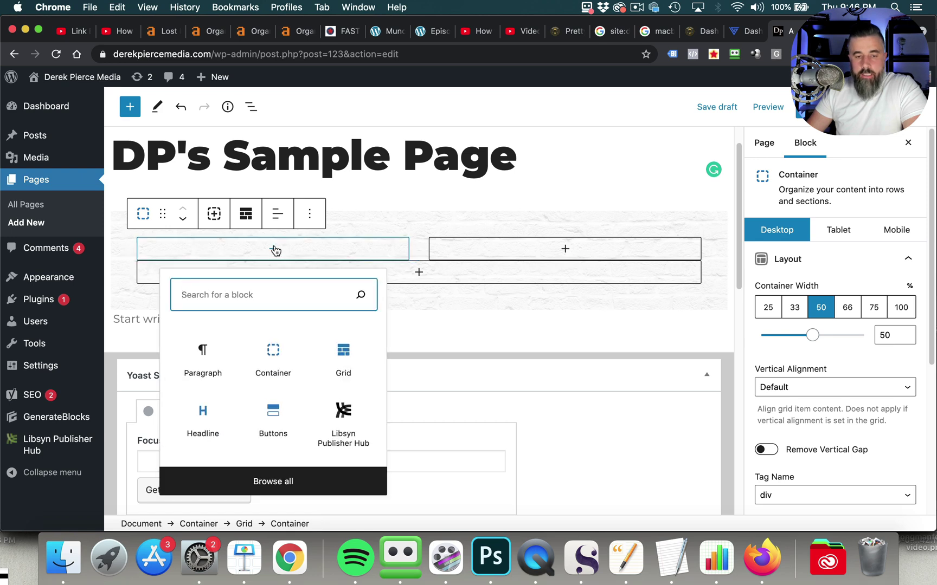
Add a Headline reading 'Discover how to rank in 6 1/2 minutes using the DP Method'.
left_click(206, 424)
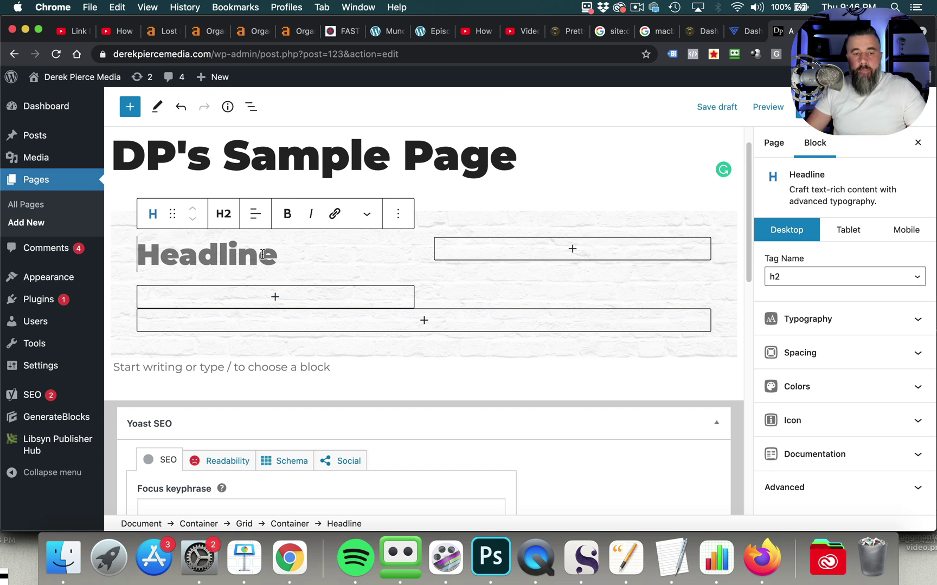
type("Discover")
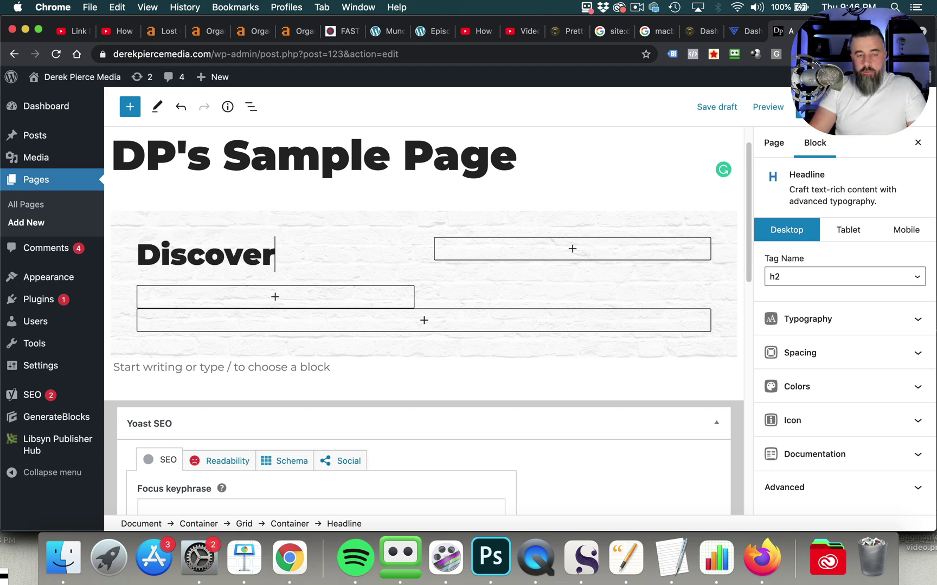
type(" how to rank")
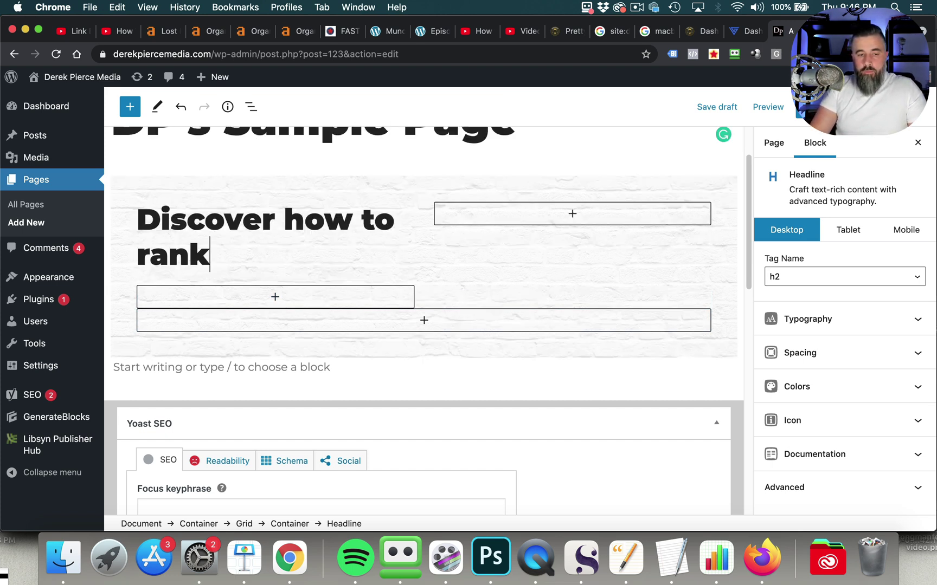
type(" in ")
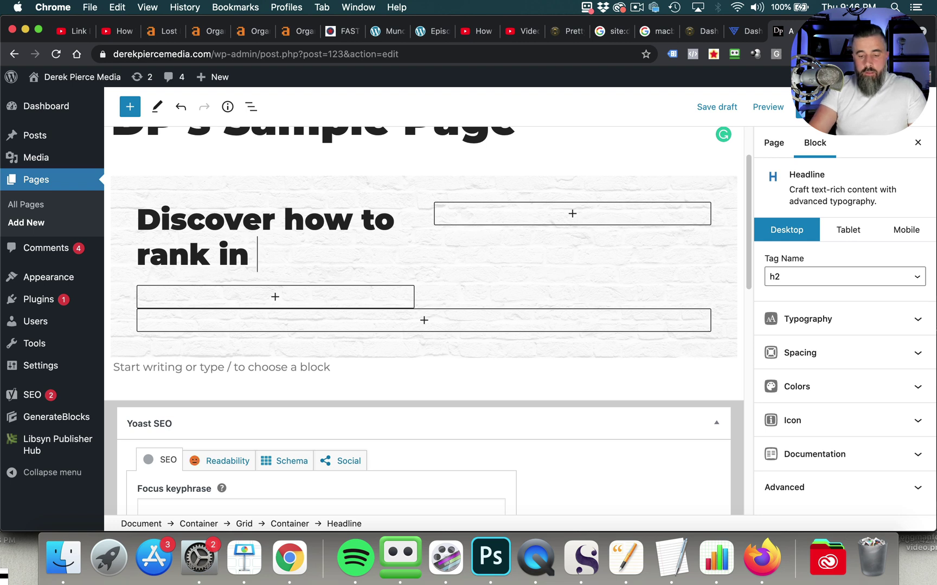
type("6 1/2 nu")
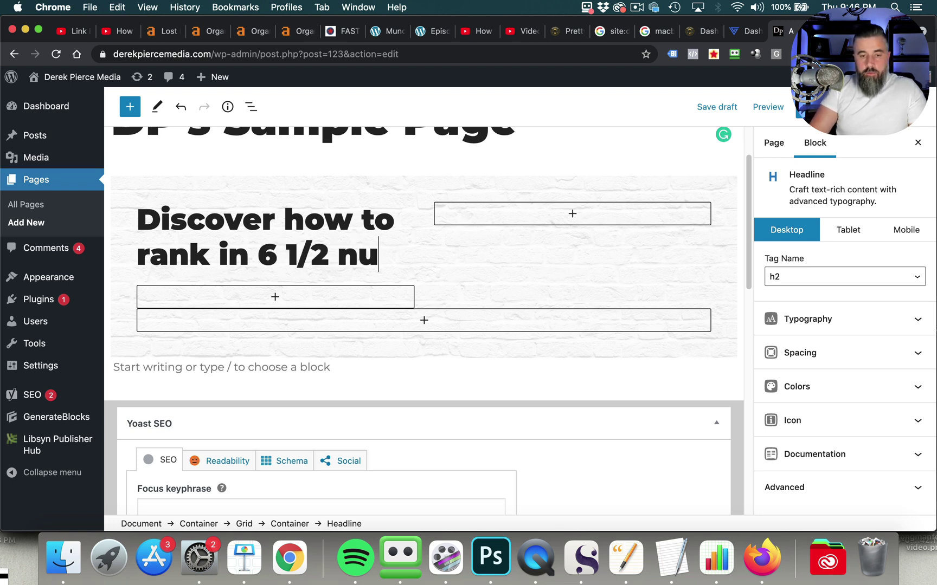
key("BackSpace")
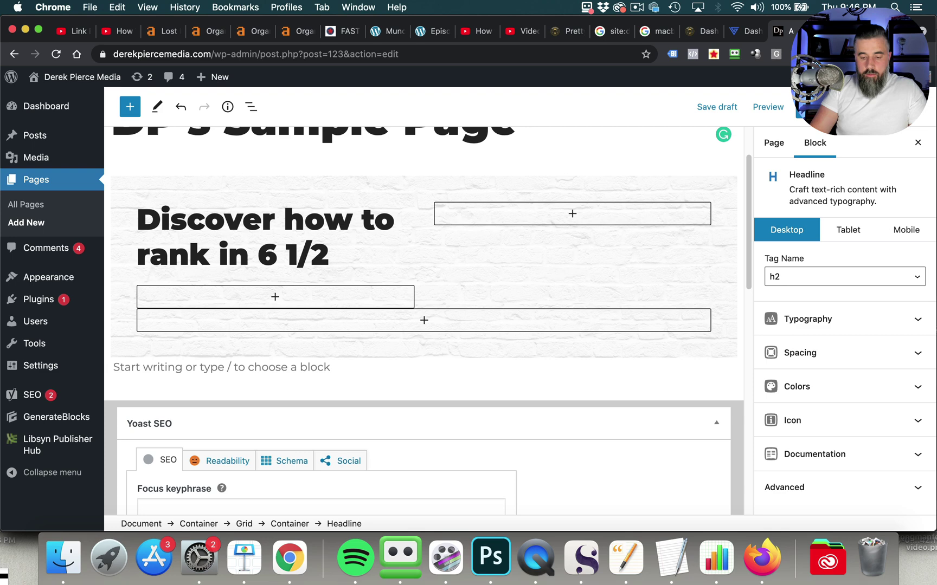
type("minutes us")
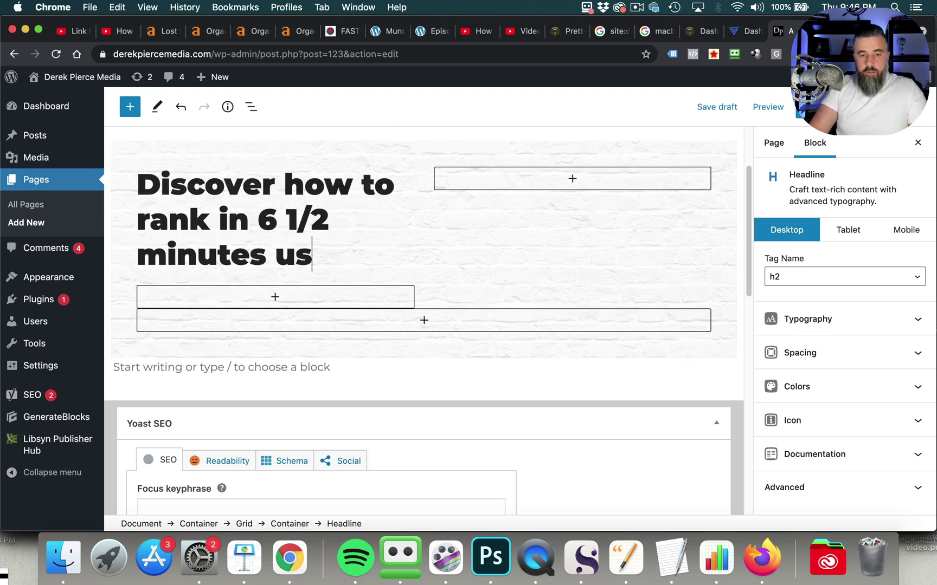
type("ing the DP Metho")
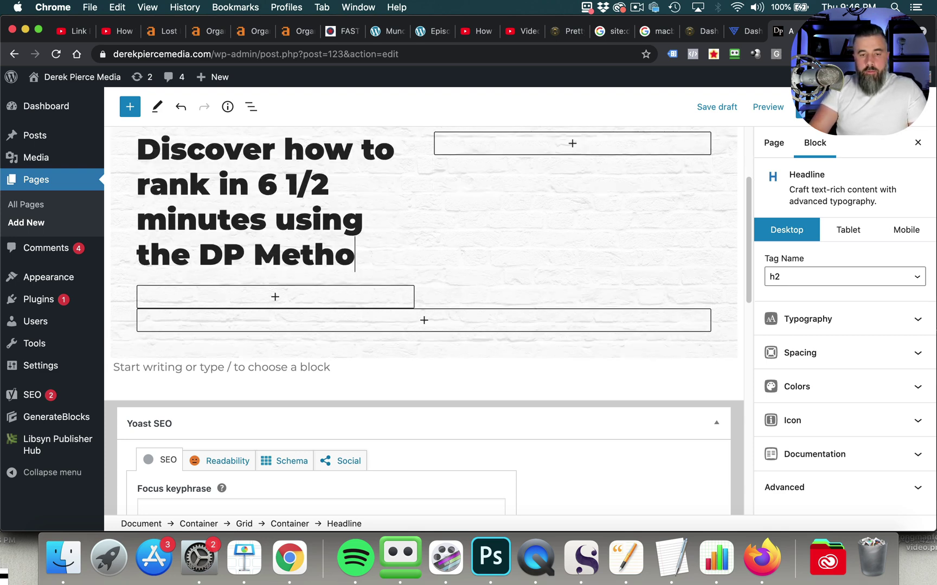
type("d")
left_click(544, 271)
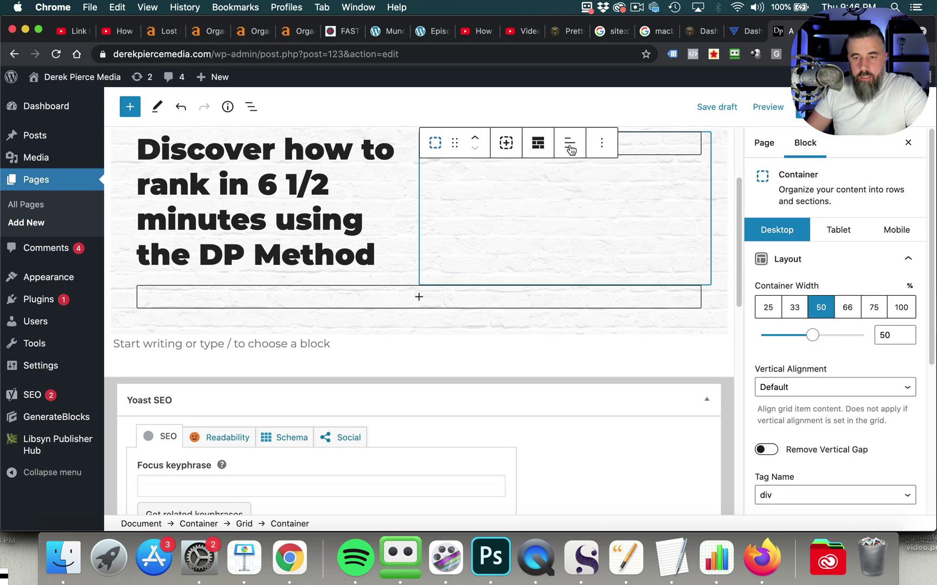
scroll(586, 241, "up", 3)
left_click(565, 279)
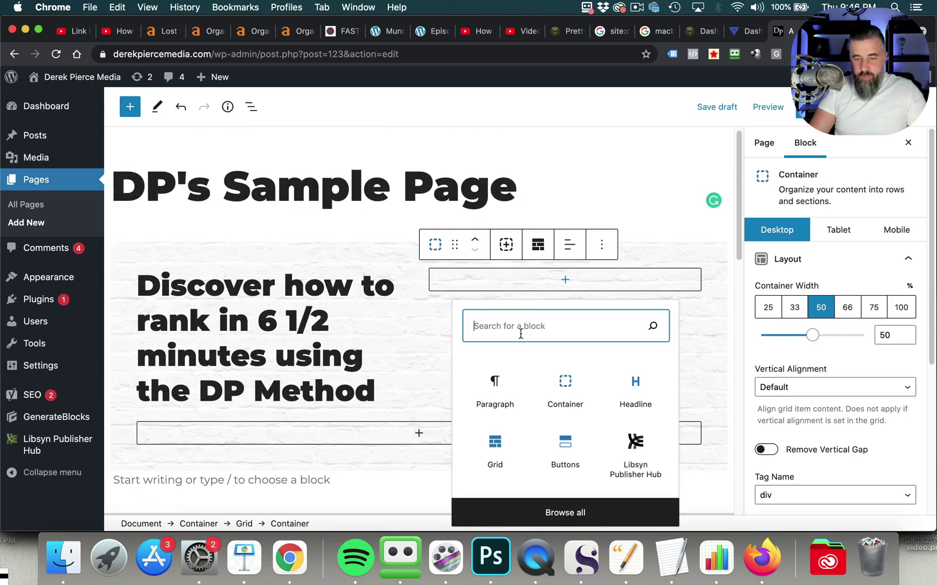
type("button")
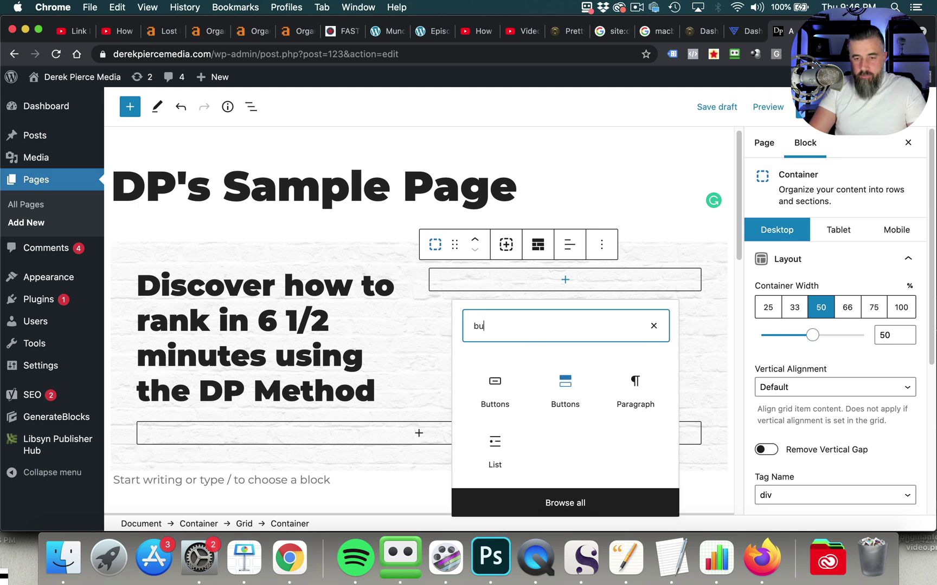
left_click(499, 390)
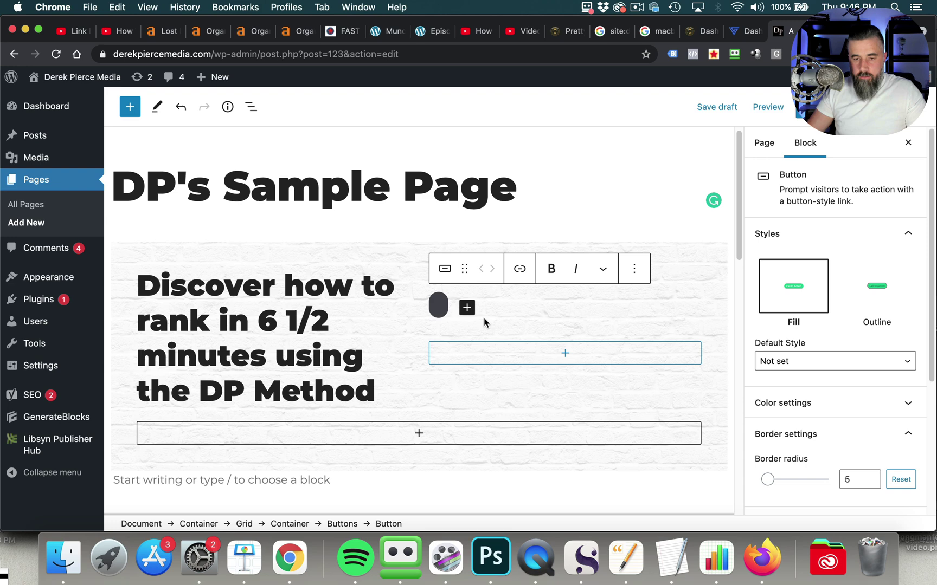
left_click(455, 306)
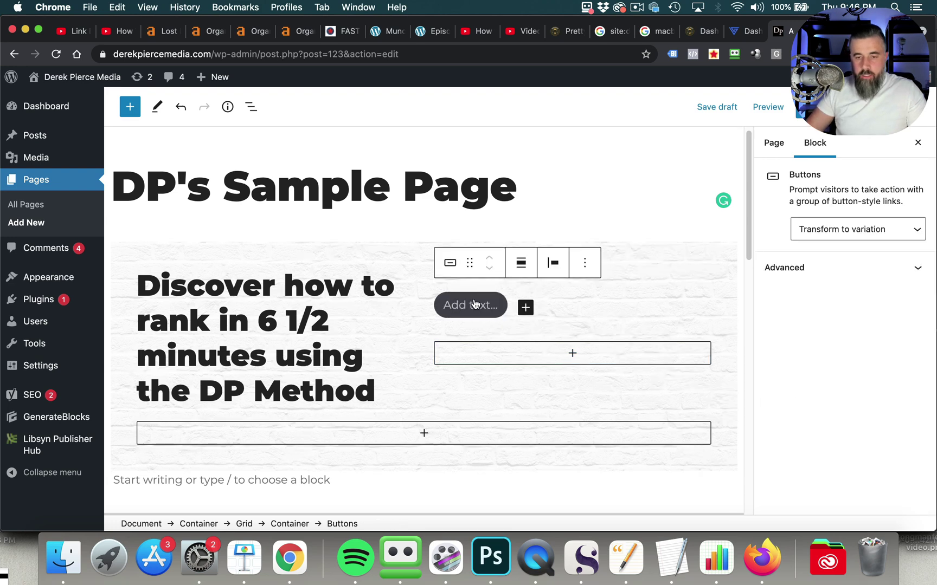
left_click(584, 262)
scroll(618, 502, "down", 1)
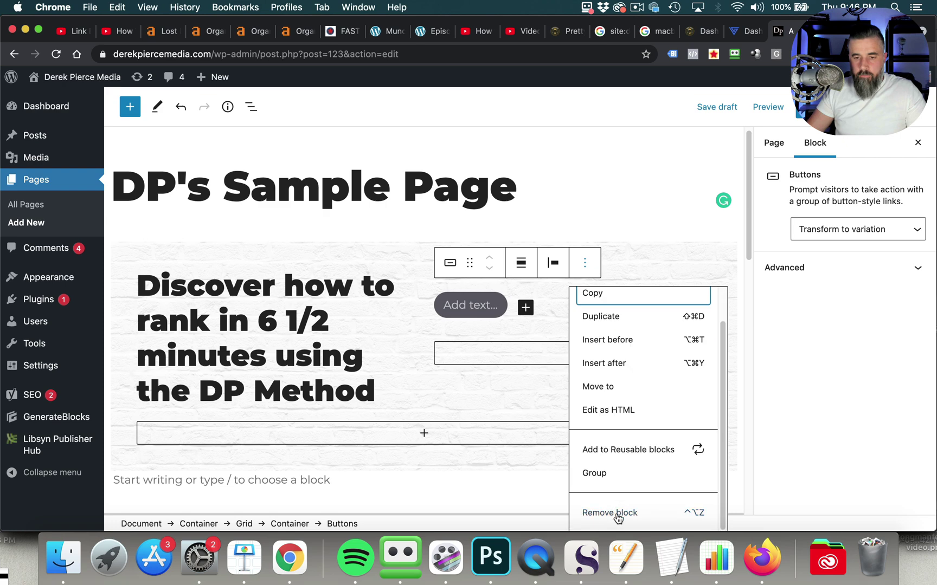
left_click(617, 515)
Insert a GenerateBlocks button in the right column labelled 'Click Here to Get Started'.
left_click(574, 284)
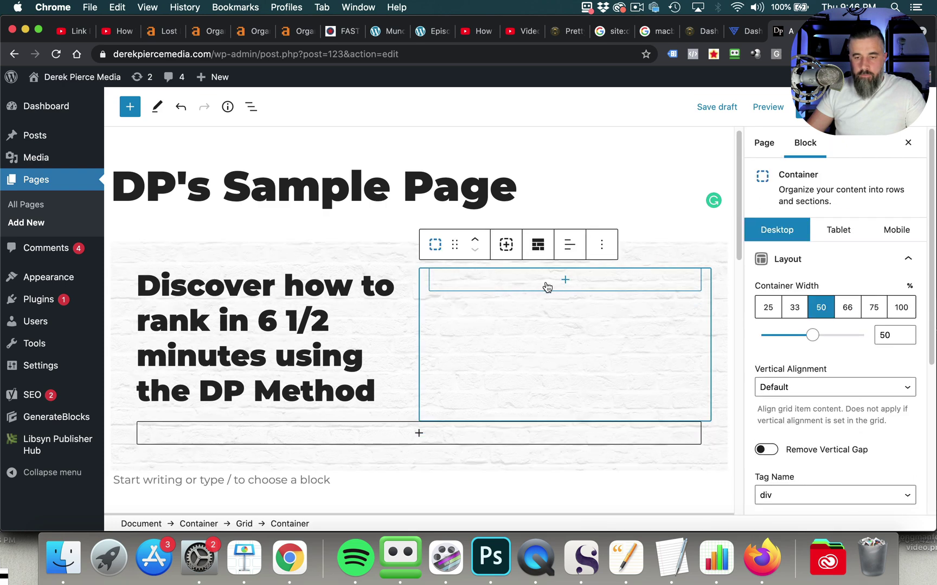
left_click(563, 280)
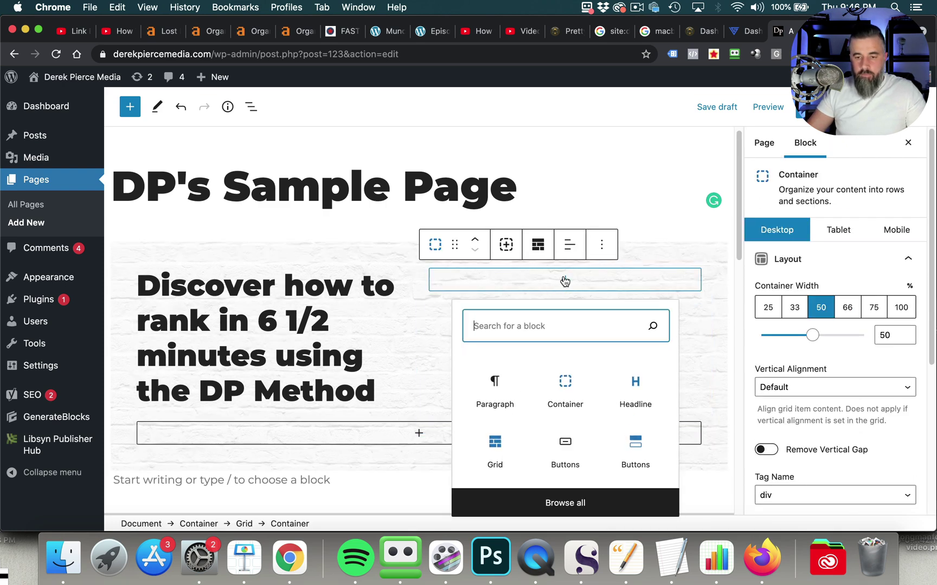
type("gene")
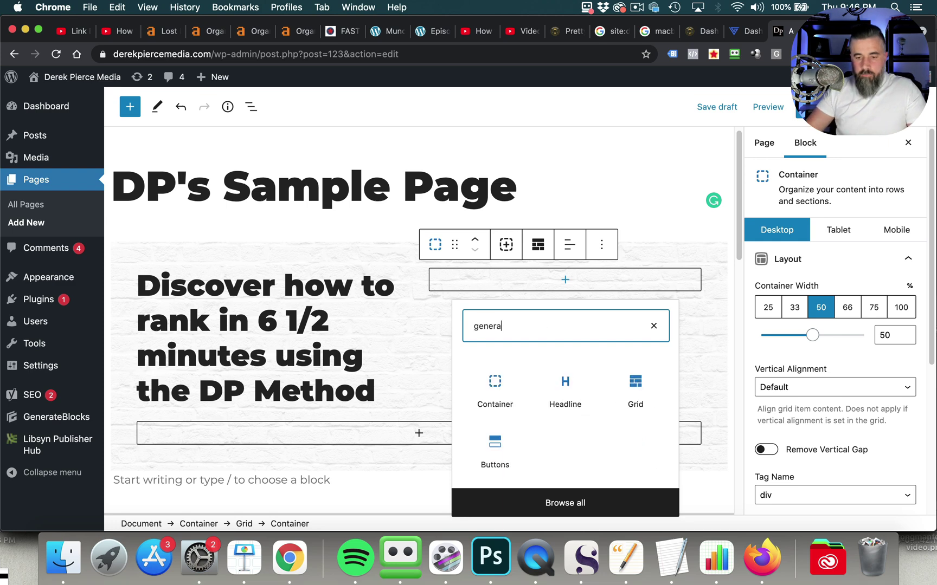
type("ra")
left_click(477, 447)
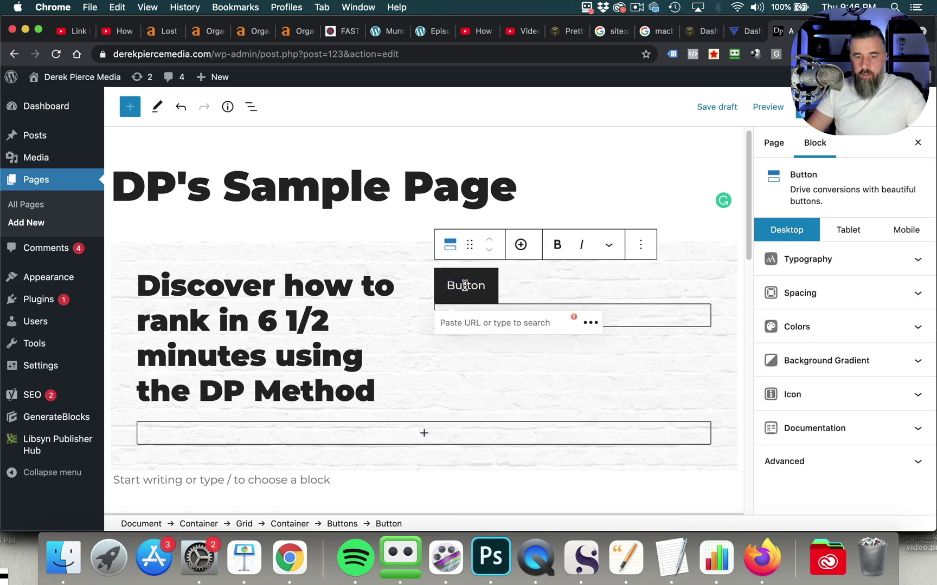
double_click(464, 286)
type("Clci")
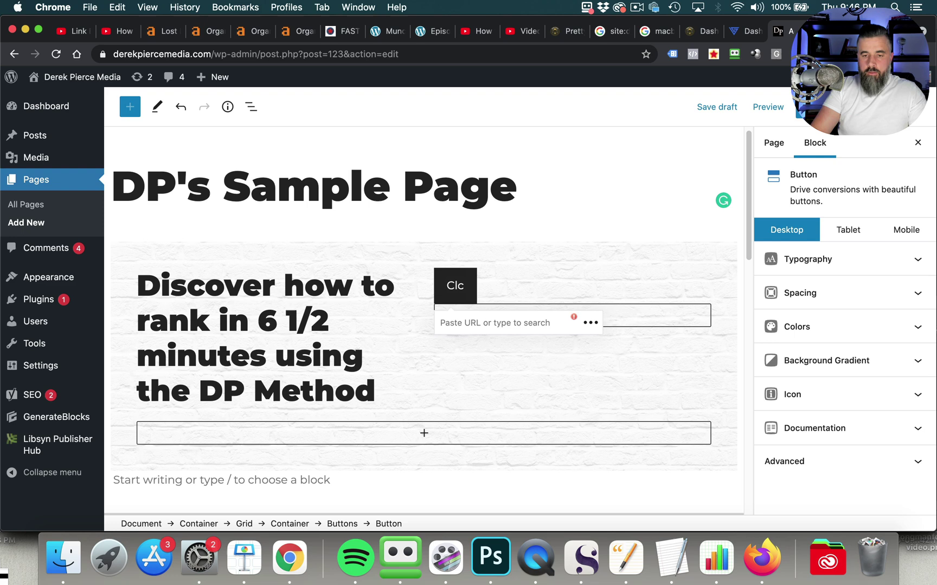
key("BackSpace")
type("ick Here to G")
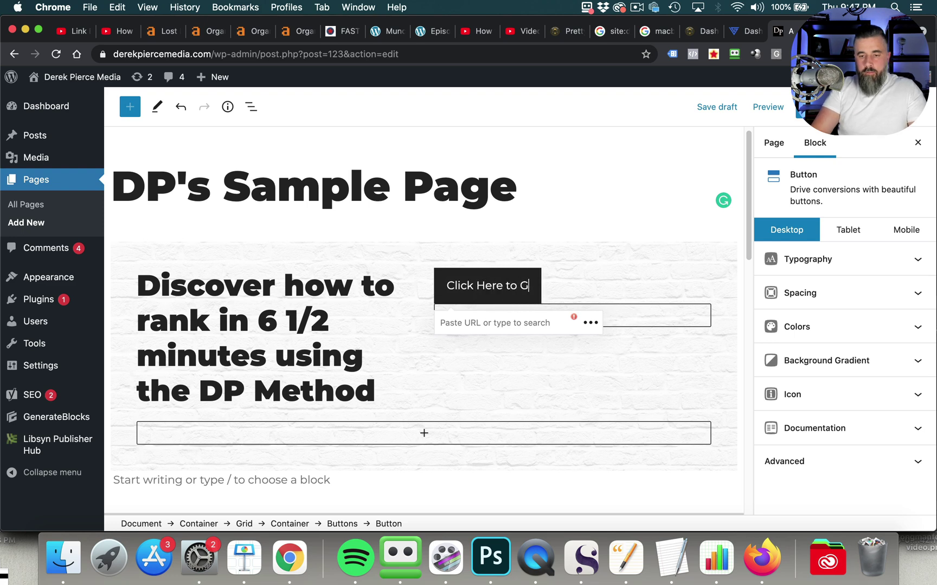
type("et Started")
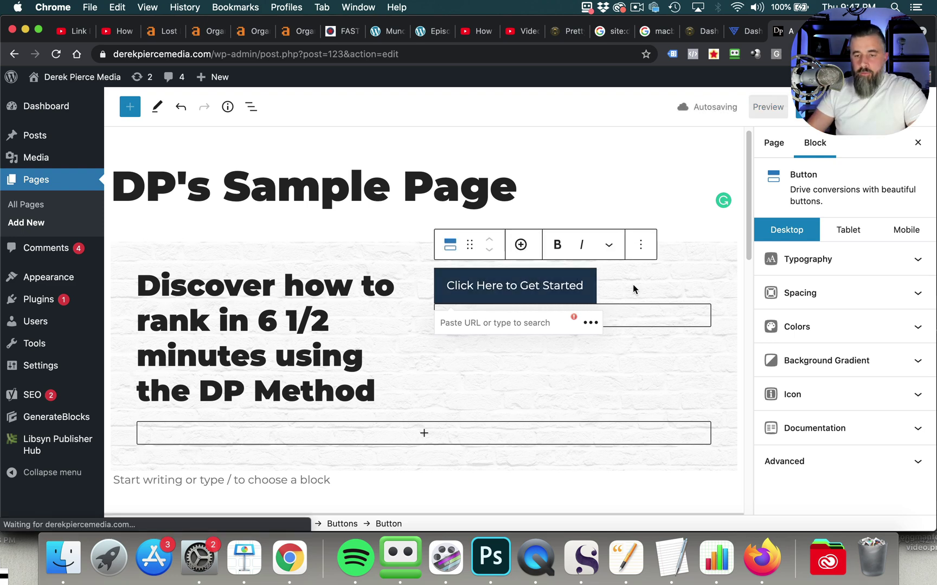
left_click(632, 284)
Make the button's background colour green.
left_click(586, 286)
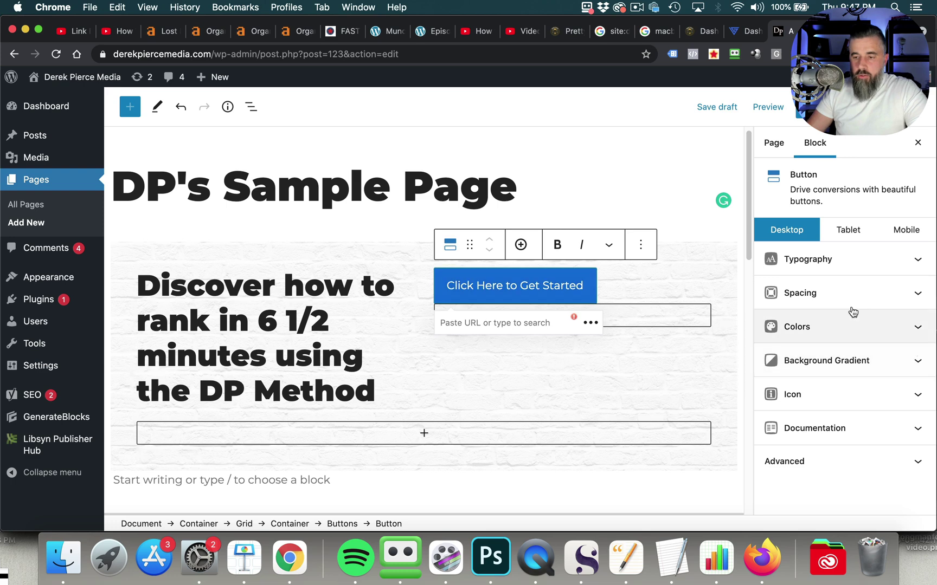
left_click(826, 327)
scroll(879, 326, "down", 2)
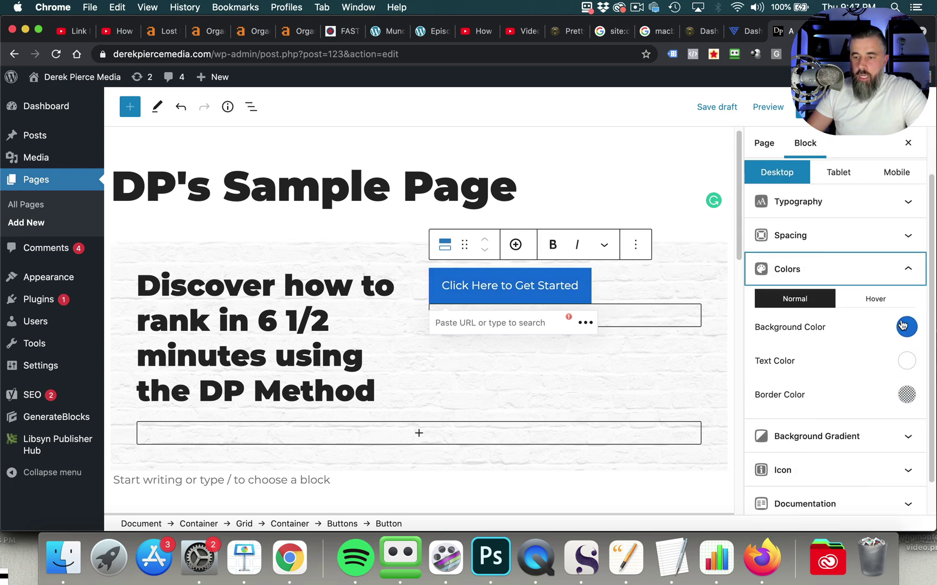
left_click(913, 328)
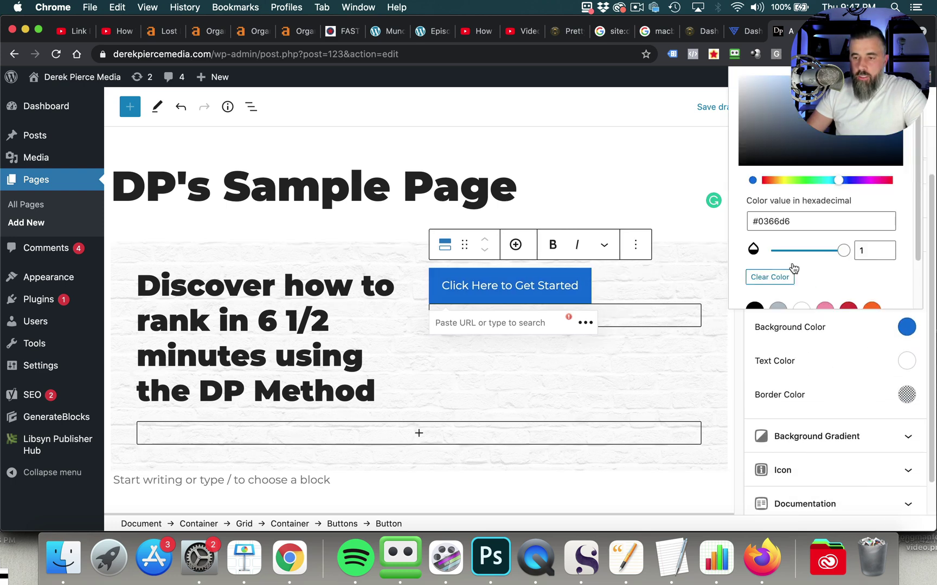
scroll(793, 268, "down", 2)
left_click(801, 278)
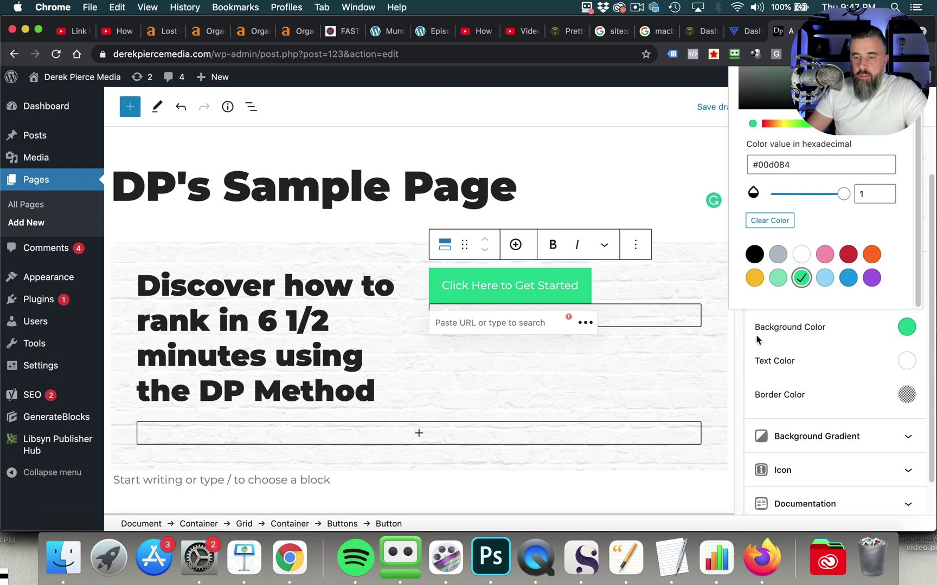
left_click(903, 362)
Set the button text colour to white and its border colour to black.
left_click(904, 361)
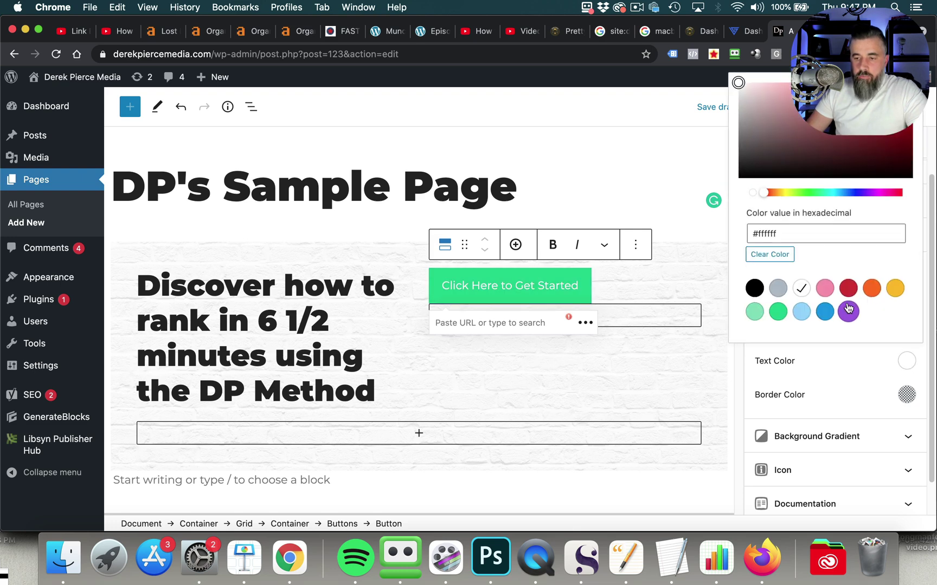
left_click(778, 288)
left_click(754, 288)
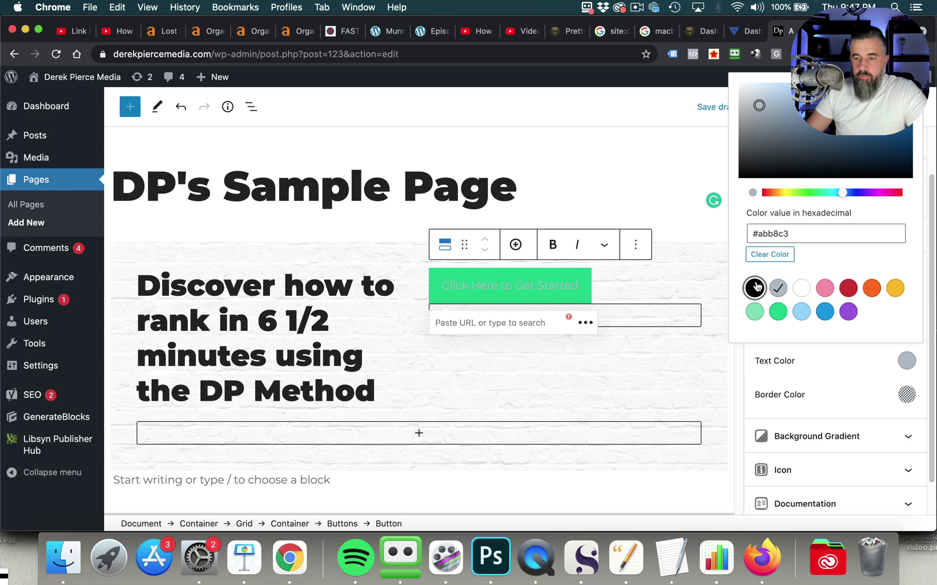
left_click(802, 290)
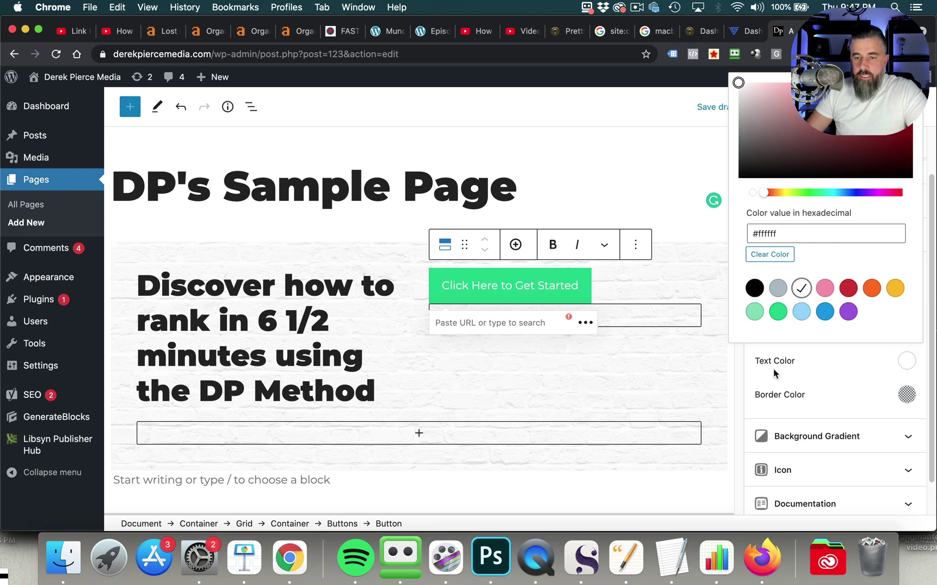
left_click(830, 386)
left_click(906, 395)
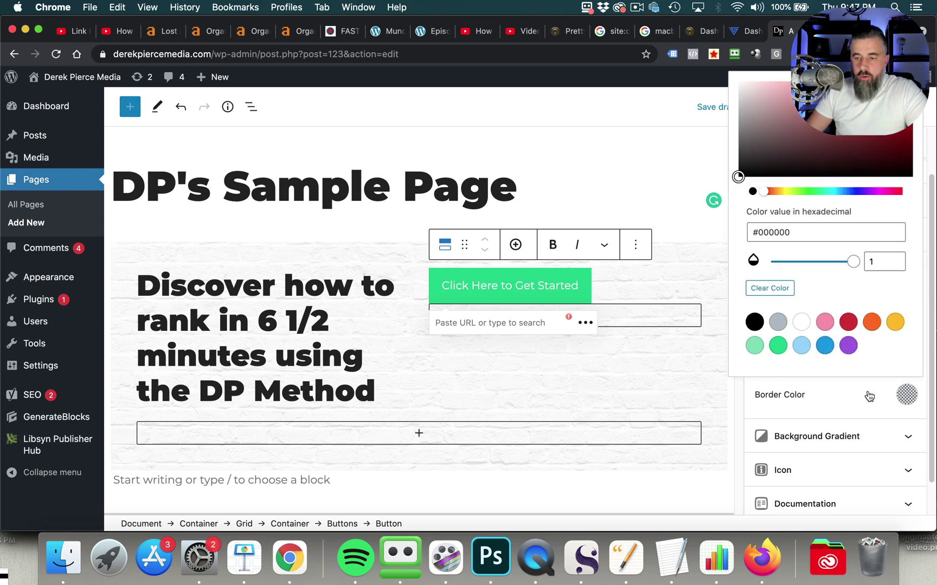
left_click(754, 322)
scroll(735, 421, "down", 5)
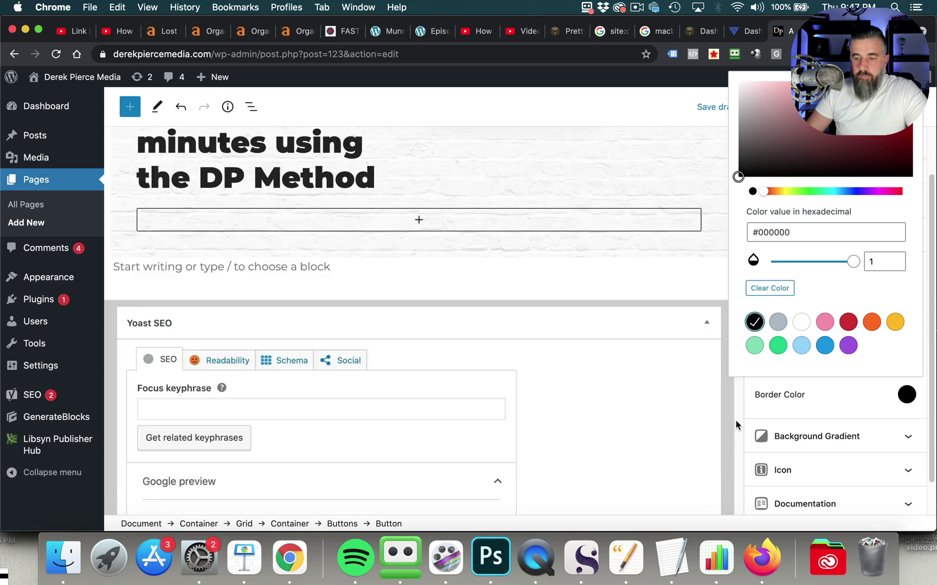
left_click(736, 420)
scroll(705, 331, "up", 5)
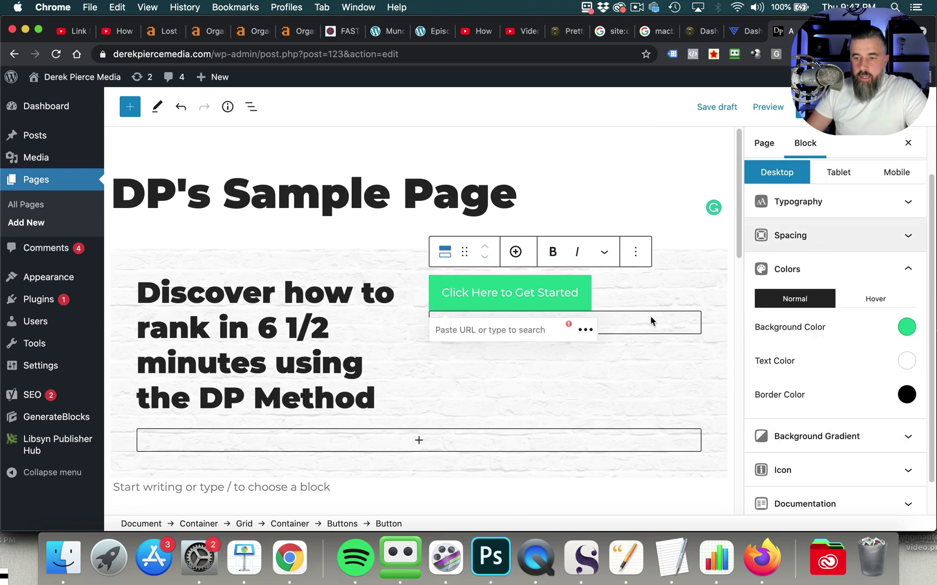
left_click(555, 427)
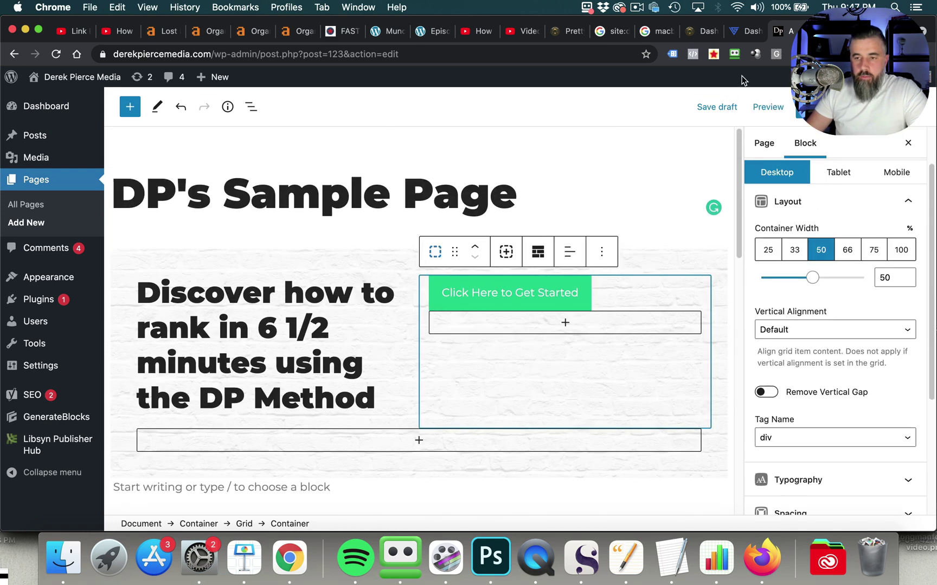
Save the page as a draft and preview it in a new tab.
left_click(716, 107)
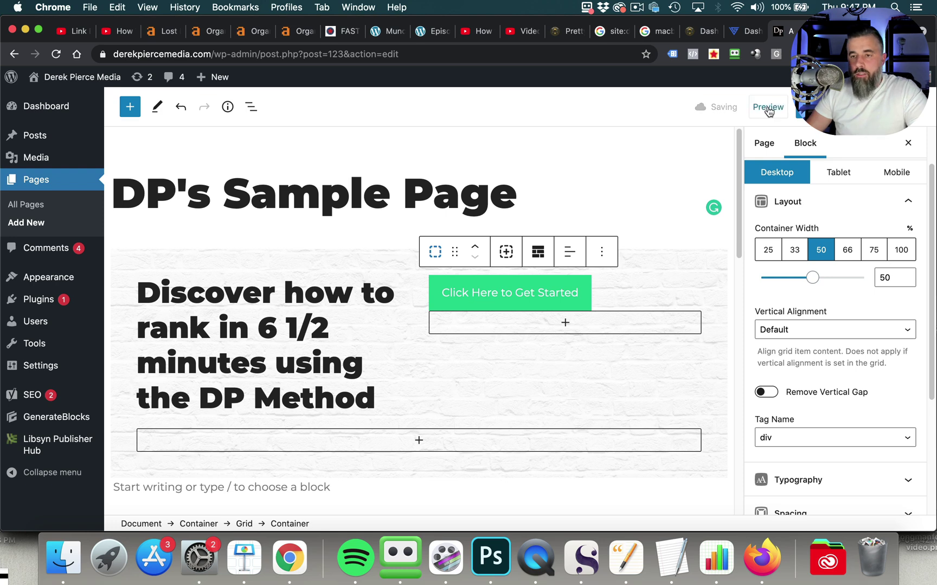
left_click(768, 109)
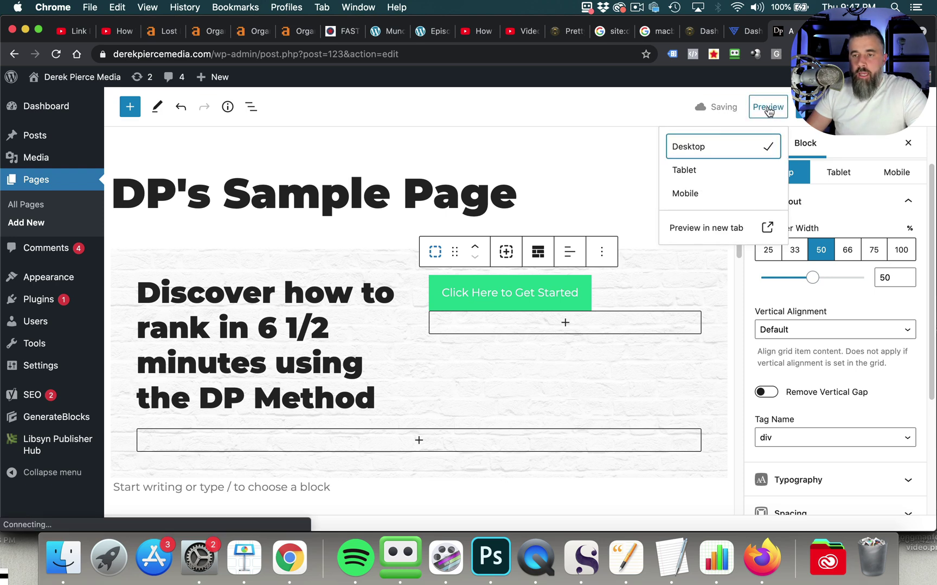
left_click(761, 228)
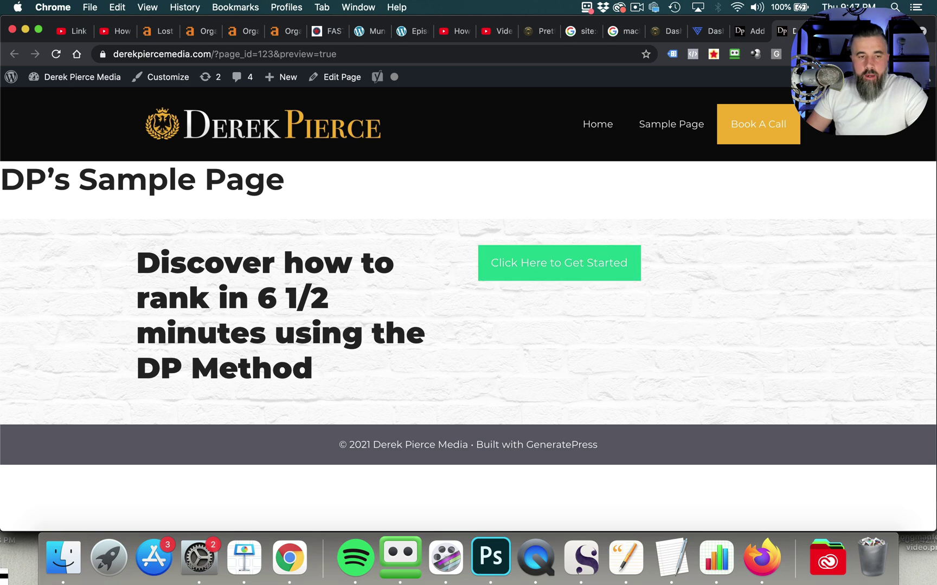
left_click_drag(316, 194, 1, 182)
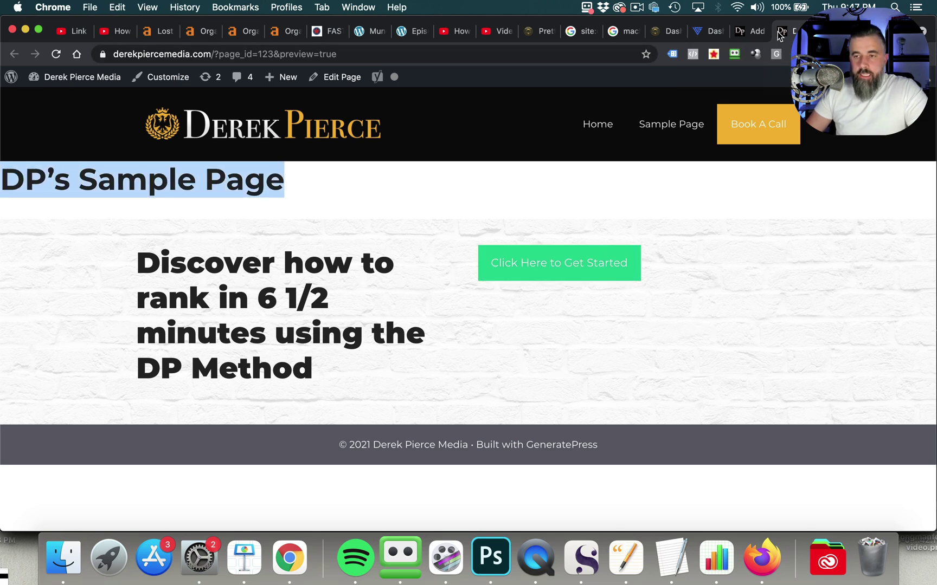
Back in the editor, set the page's Sidebar Layout to No Sidebars.
left_click(739, 31)
scroll(813, 336, "down", 5)
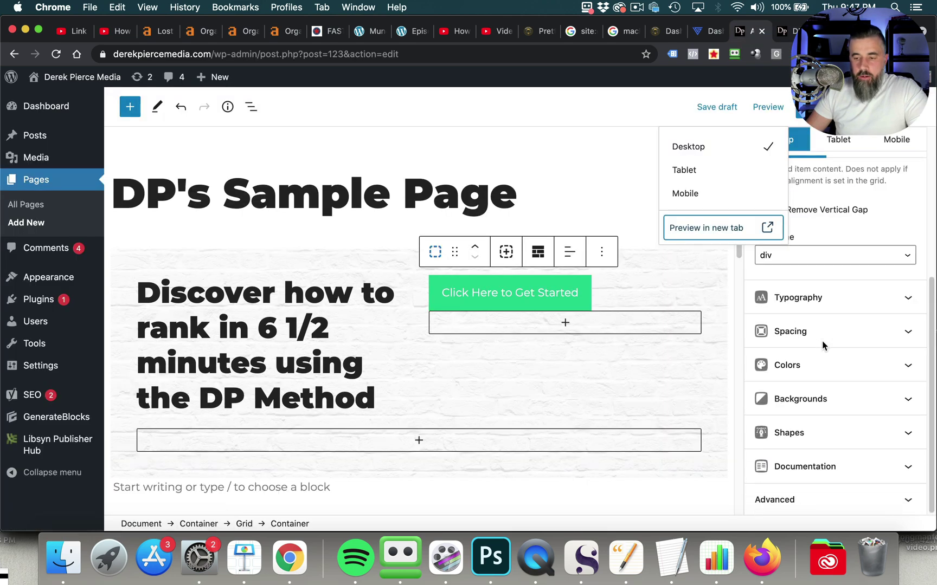
scroll(771, 307, "up", 3)
scroll(771, 307, "up", 3)
left_click(588, 134)
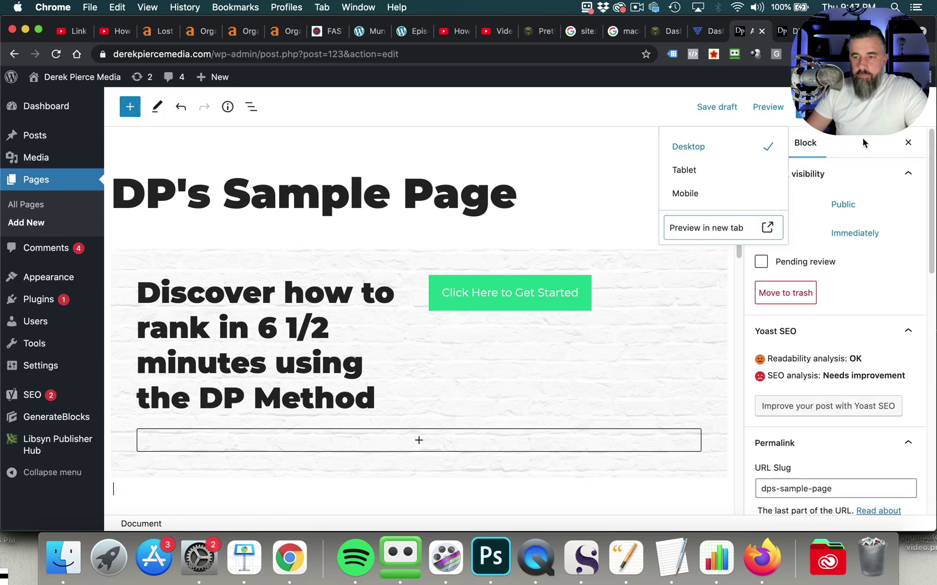
left_click(814, 142)
left_click(775, 144)
scroll(862, 325, "down", 5)
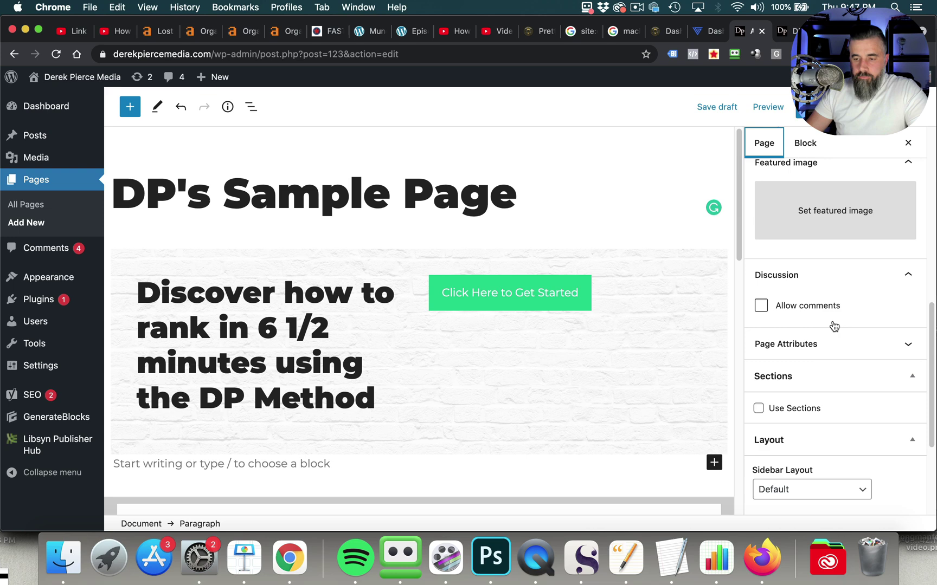
scroll(864, 336, "down", 4)
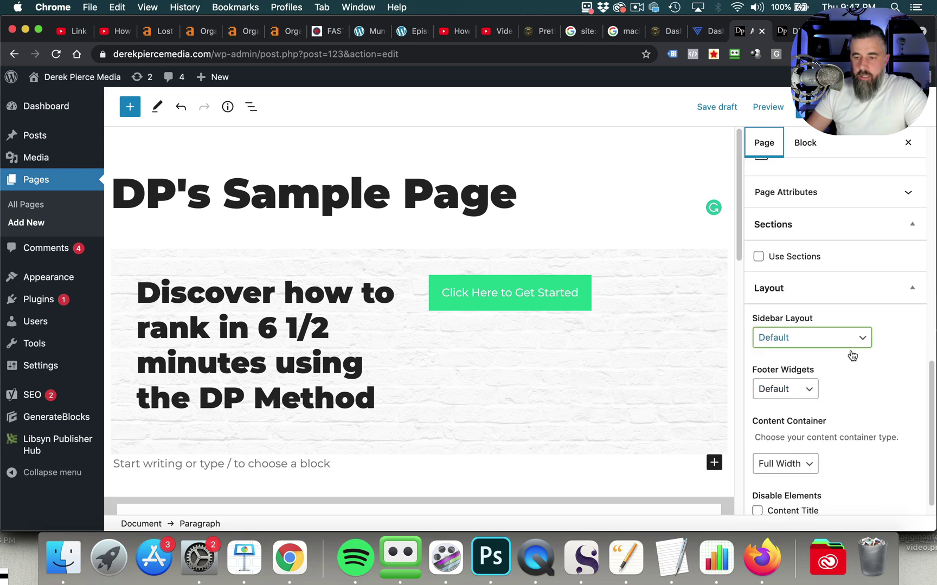
scroll(879, 394, "down", 1)
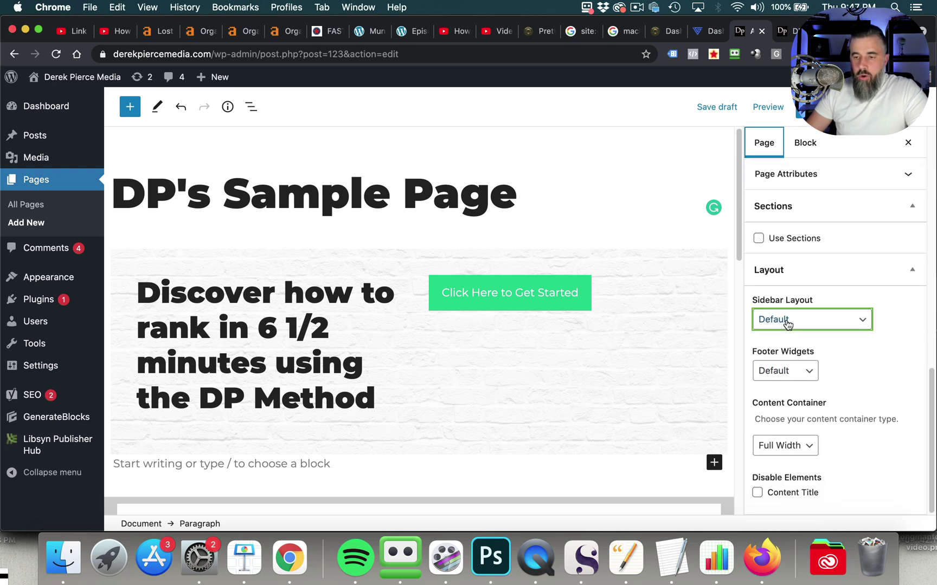
left_click(811, 322)
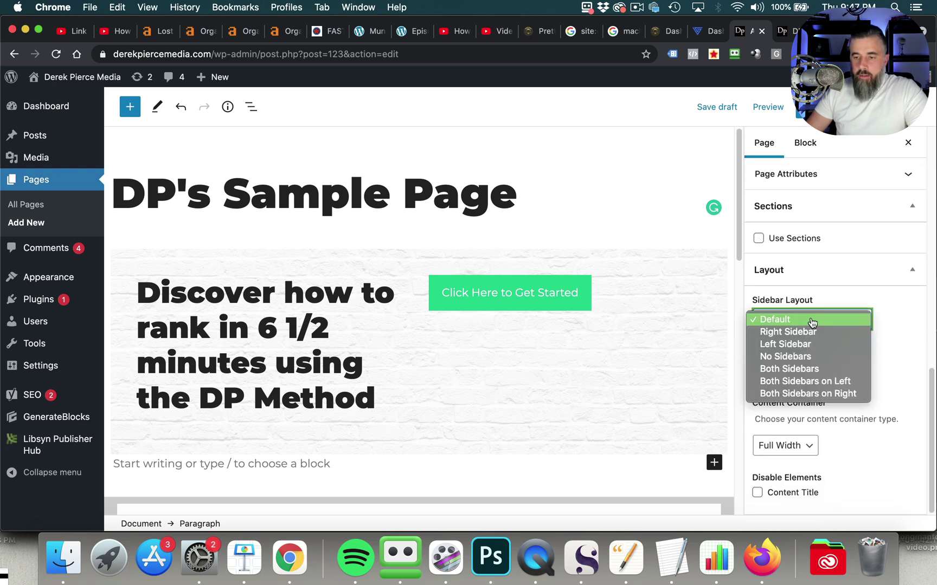
left_click(803, 356)
Disable the page's Content Title, save the draft, and open a preview.
key("Tab")
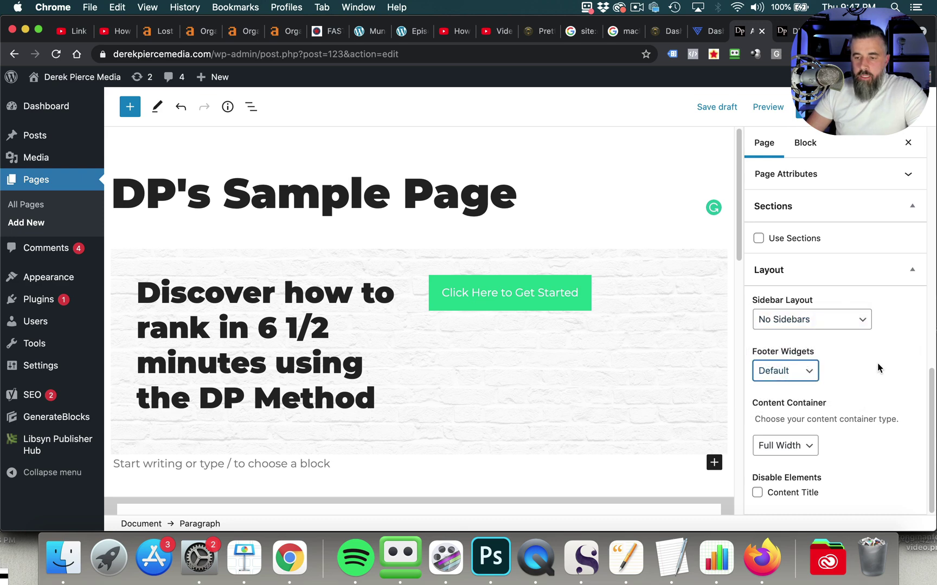
left_click(757, 492)
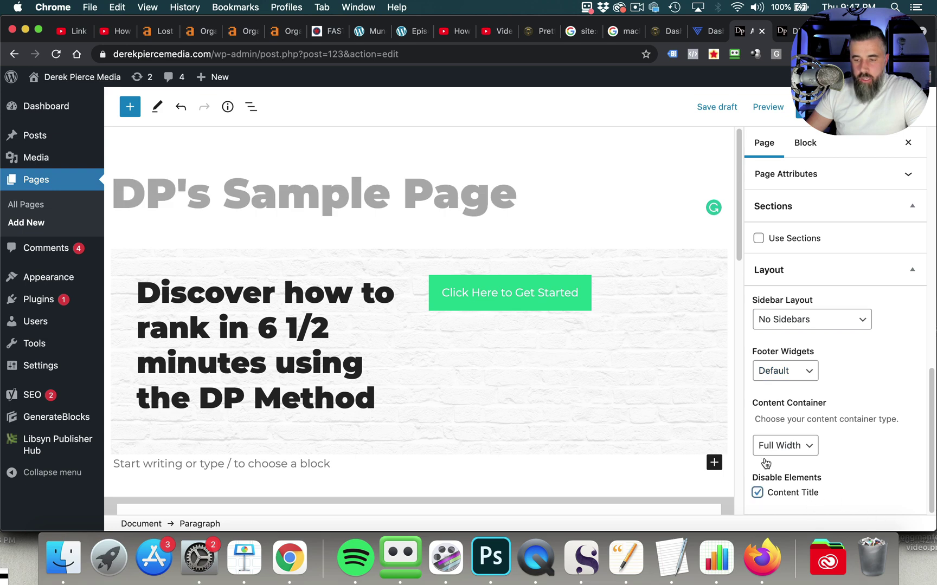
left_click(717, 107)
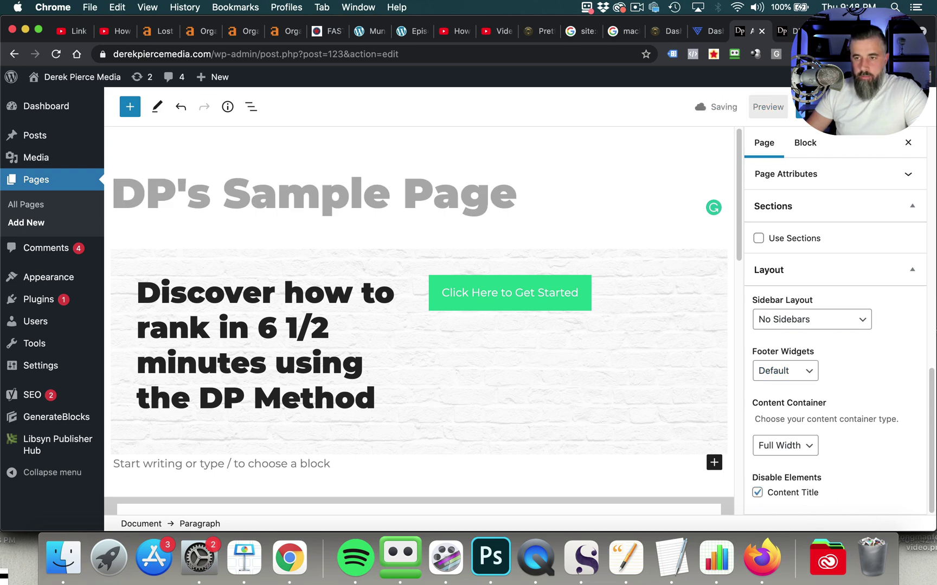
left_click(768, 107)
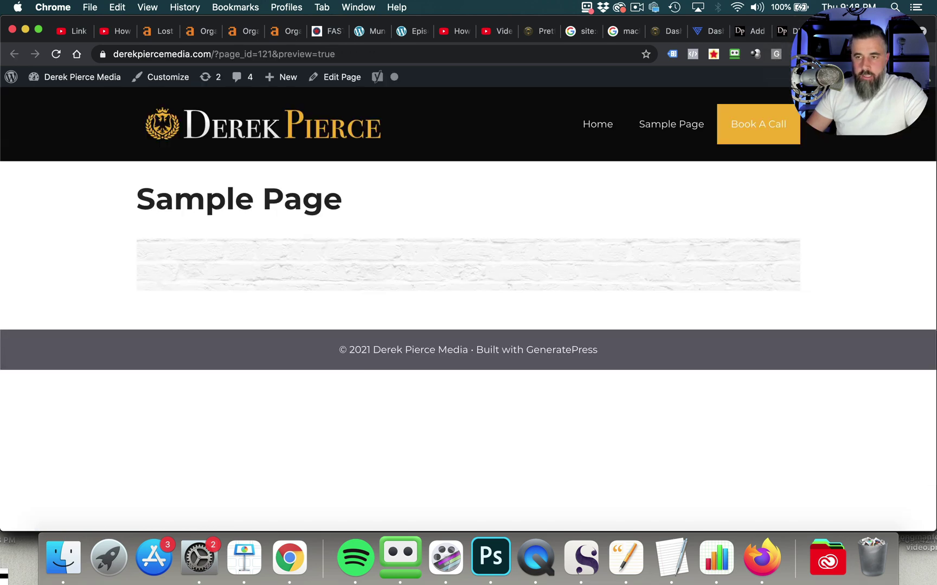
Reload the preview to confirm the full-width brick hero without a page title, then return to the editor.
left_click(781, 30)
left_click(55, 54)
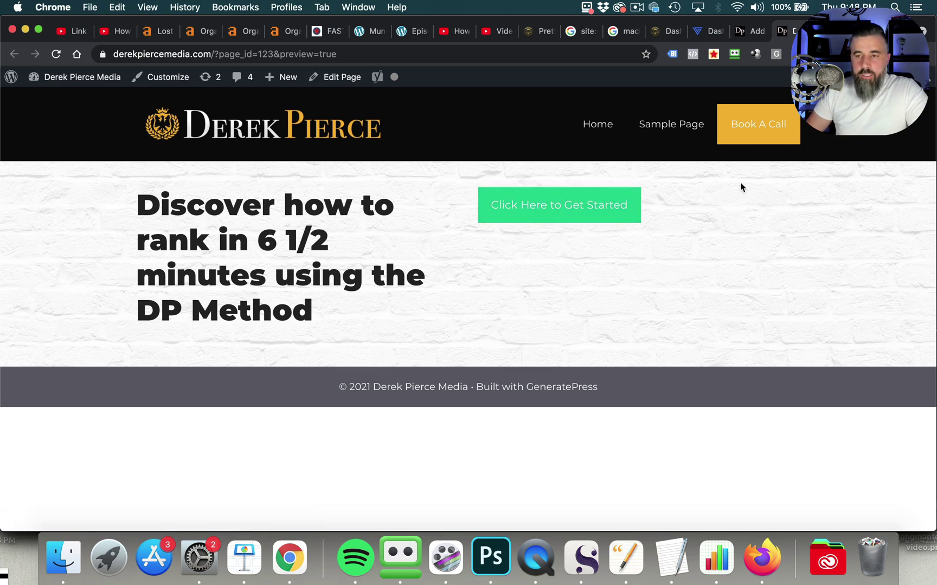
left_click(749, 31)
scroll(674, 269, "down", 5)
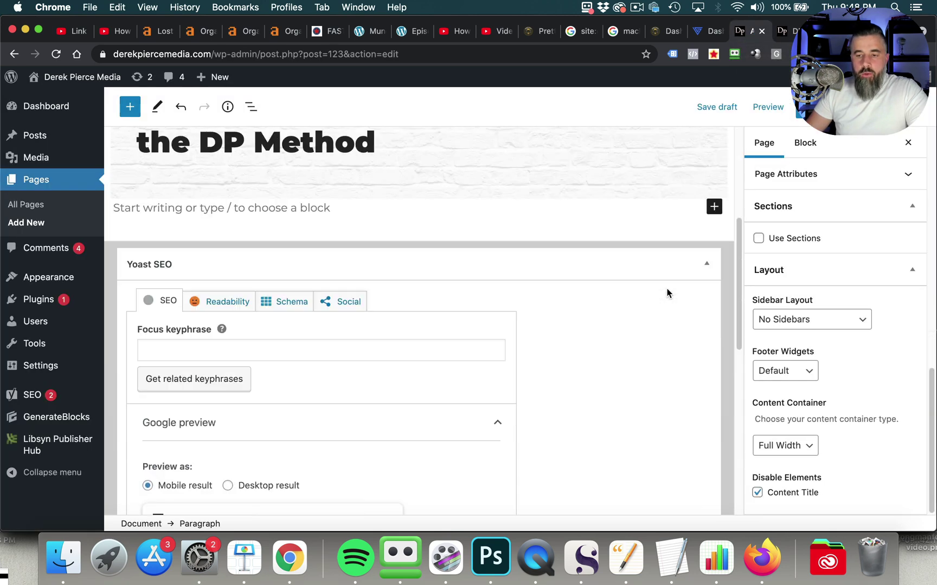
scroll(672, 283, "up", 3)
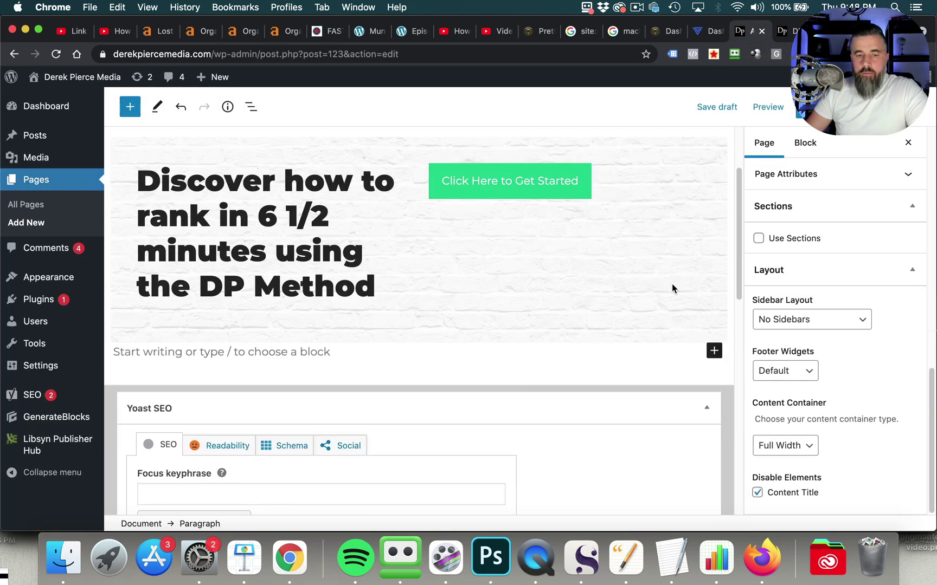
Insert a Container below the brick hero with greysmokebg.jpeg as its background image.
left_click(715, 353)
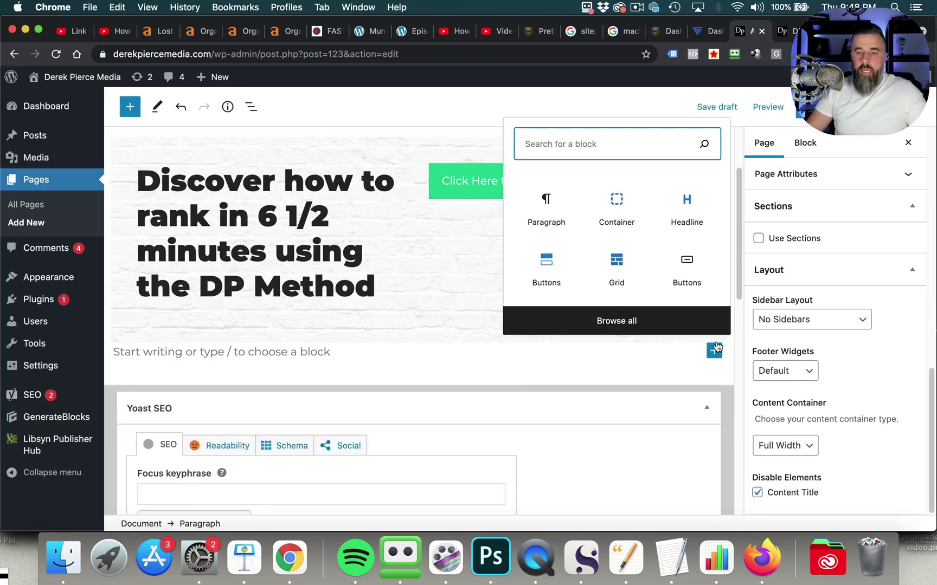
left_click(609, 213)
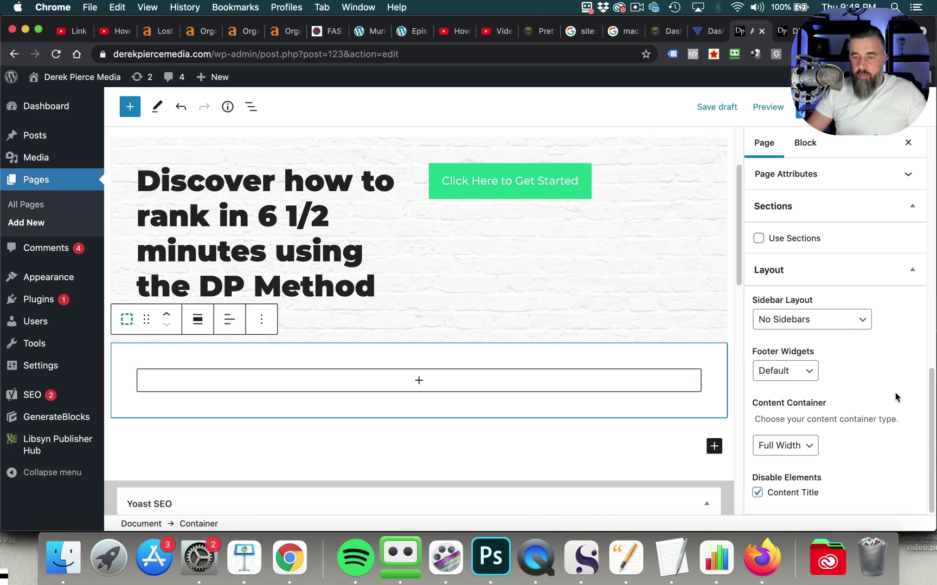
scroll(854, 325, "up", 3)
left_click(805, 144)
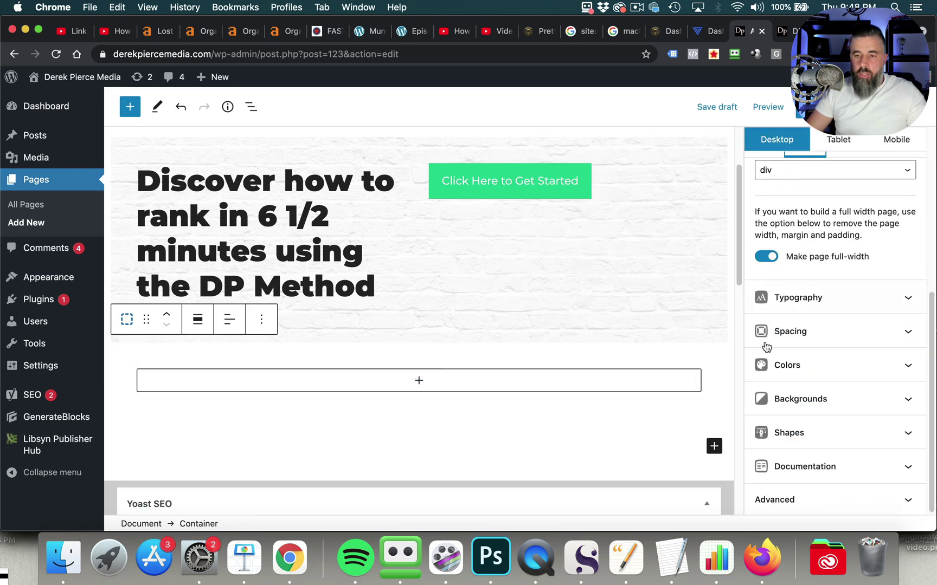
left_click(828, 394)
left_click(897, 359)
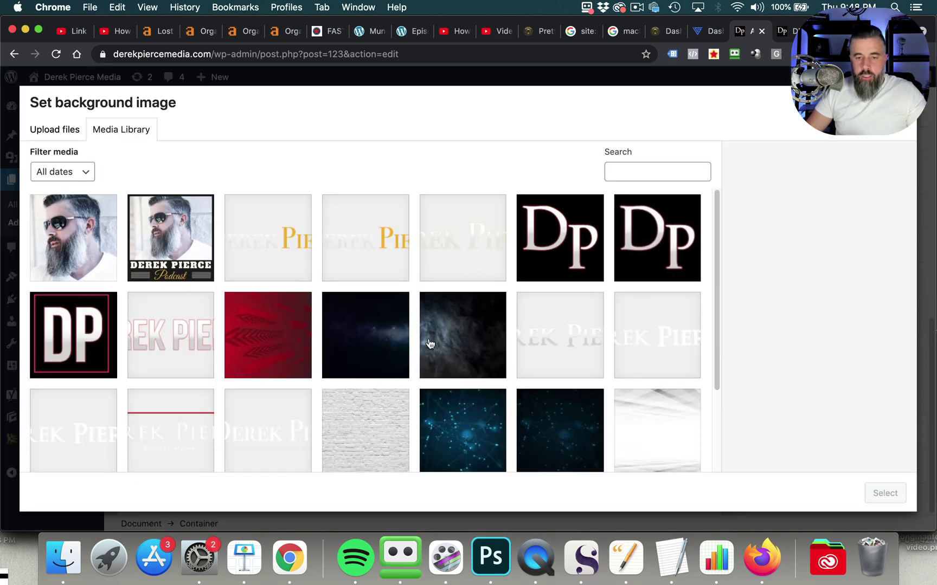
left_click(476, 337)
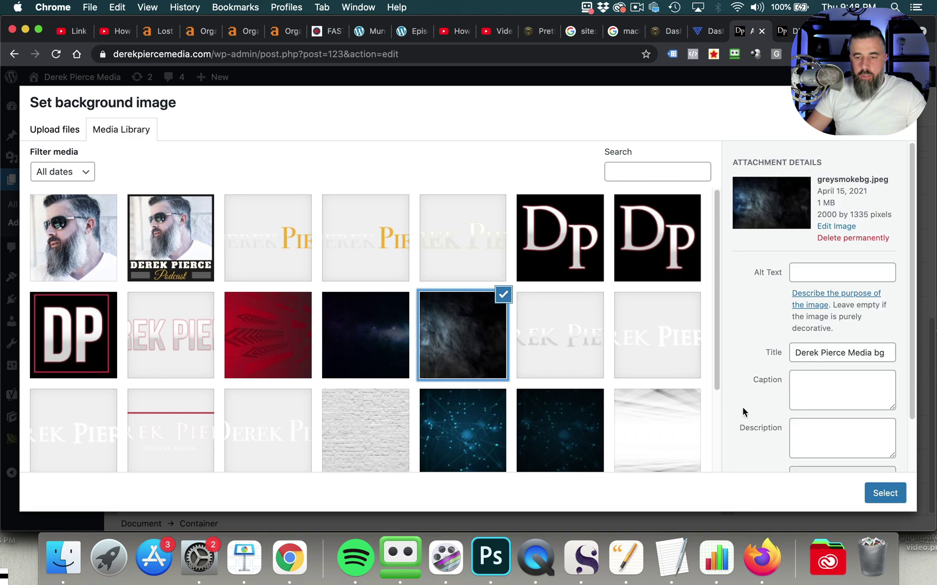
left_click(889, 493)
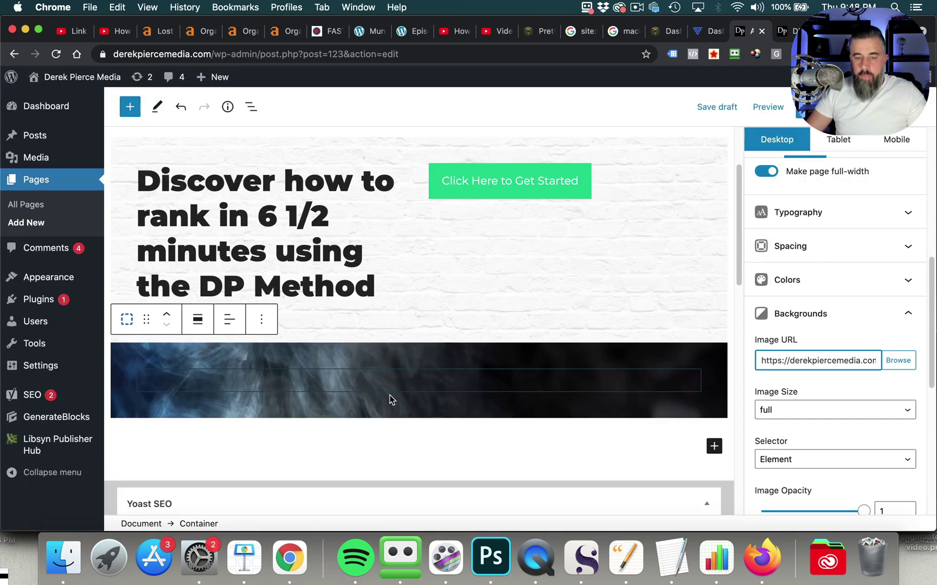
left_click(420, 382)
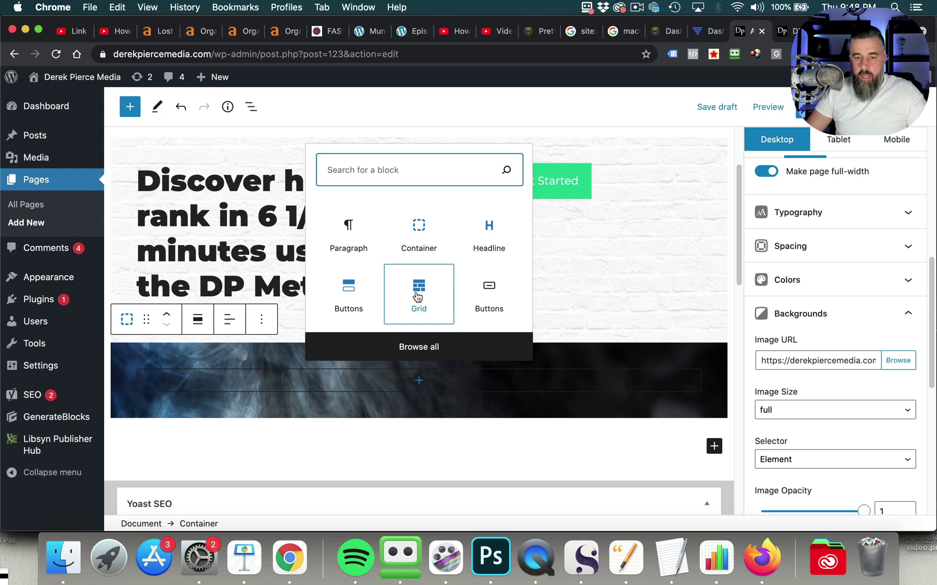
Add a Headline block in the smoke section with white text colour.
left_click(489, 238)
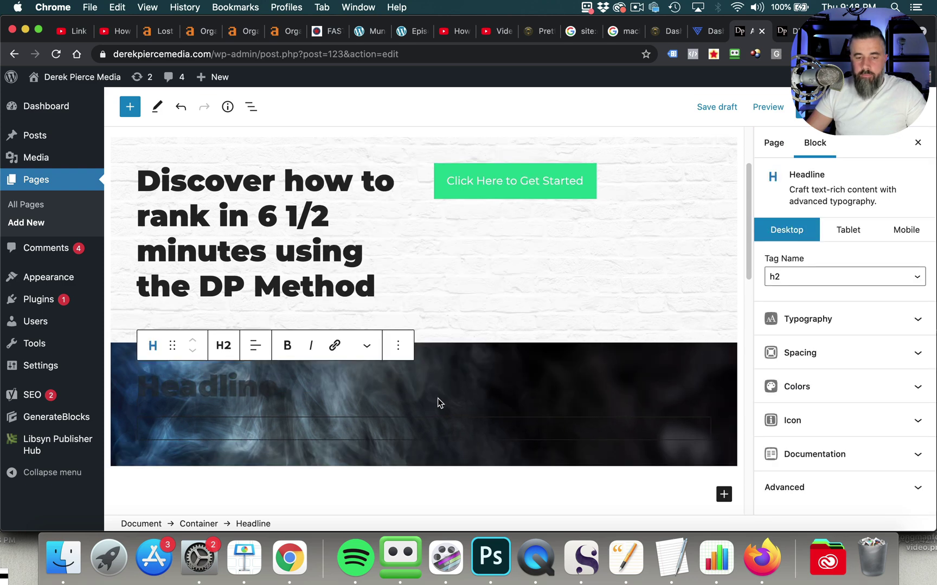
left_click(885, 388)
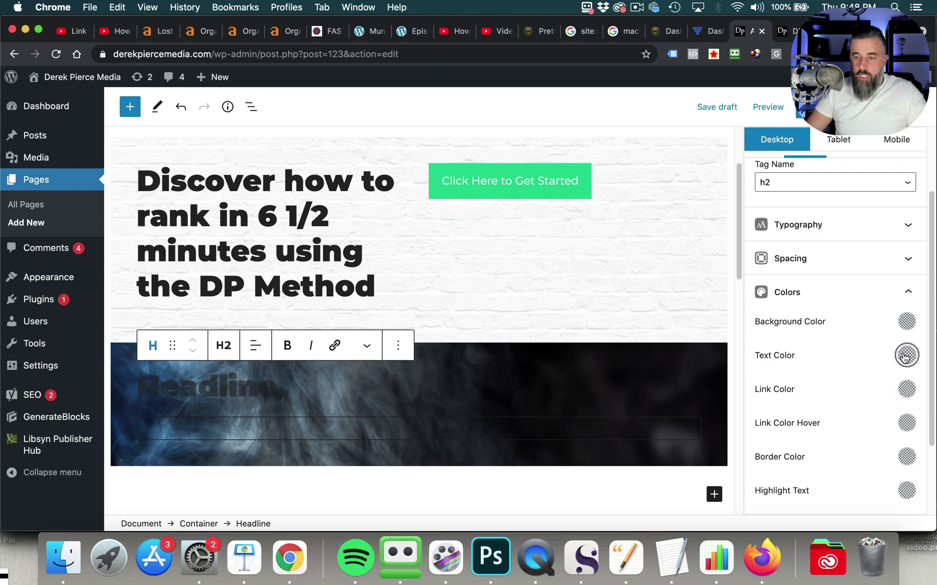
left_click(907, 355)
left_click(802, 283)
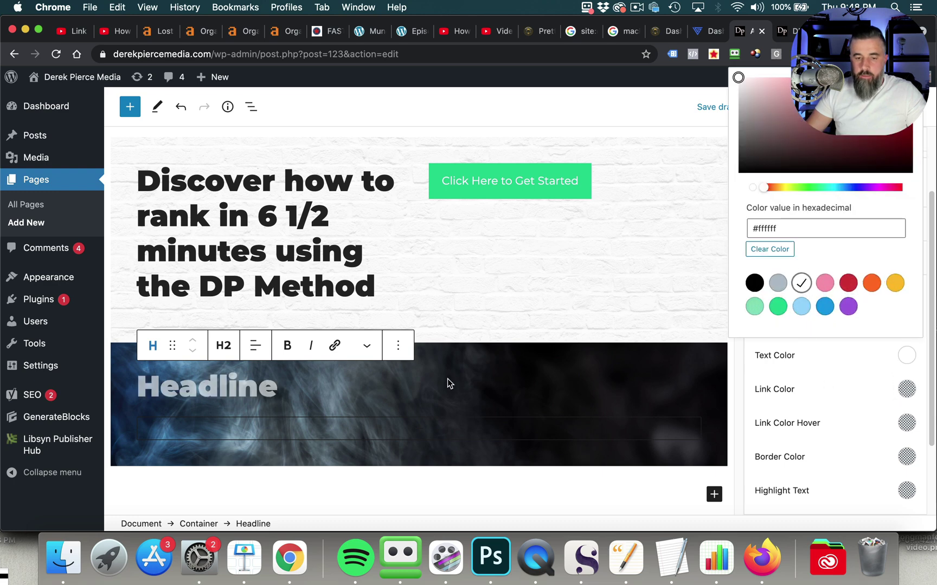
left_click(439, 399)
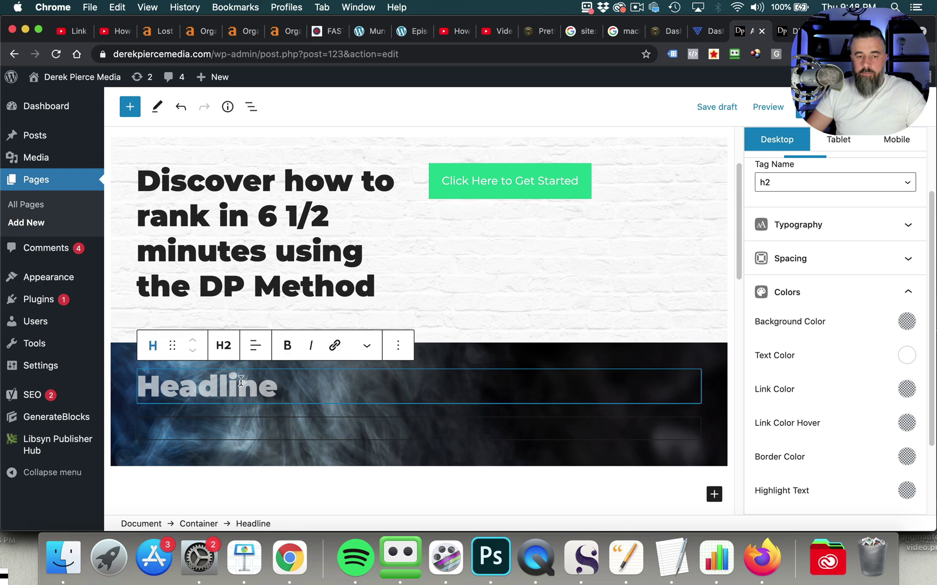
Enter 'DP Knows Generateblocks' as the headline text and center-align it.
type("DP ")
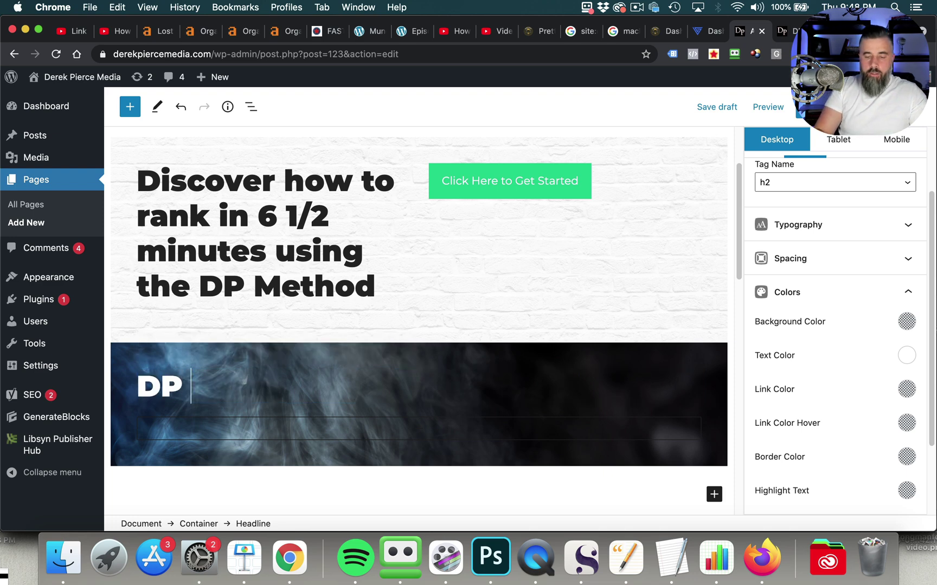
type("Know'")
key("BackSpace")
type("s ")
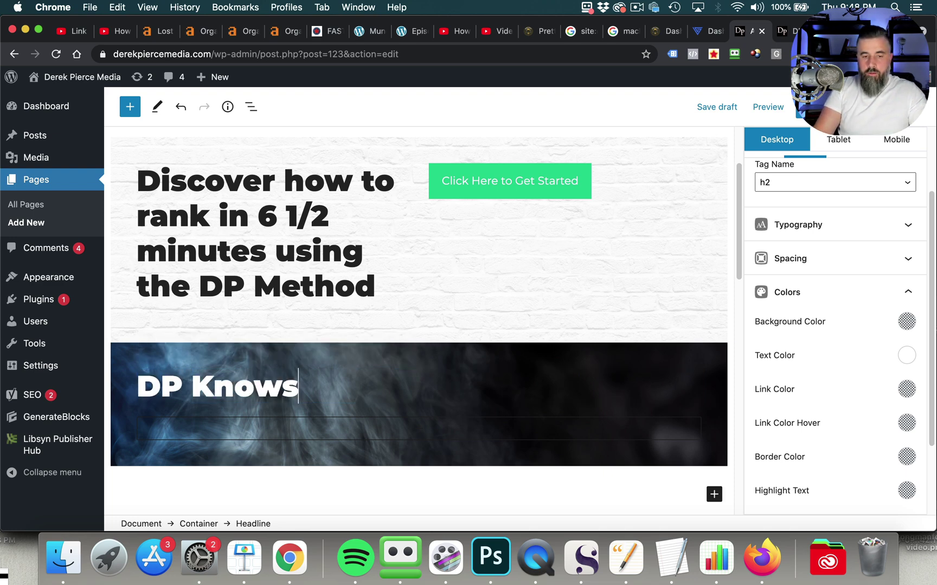
type("Gner")
key("BackSpace")
key("BackSpace")
key("BackSpace")
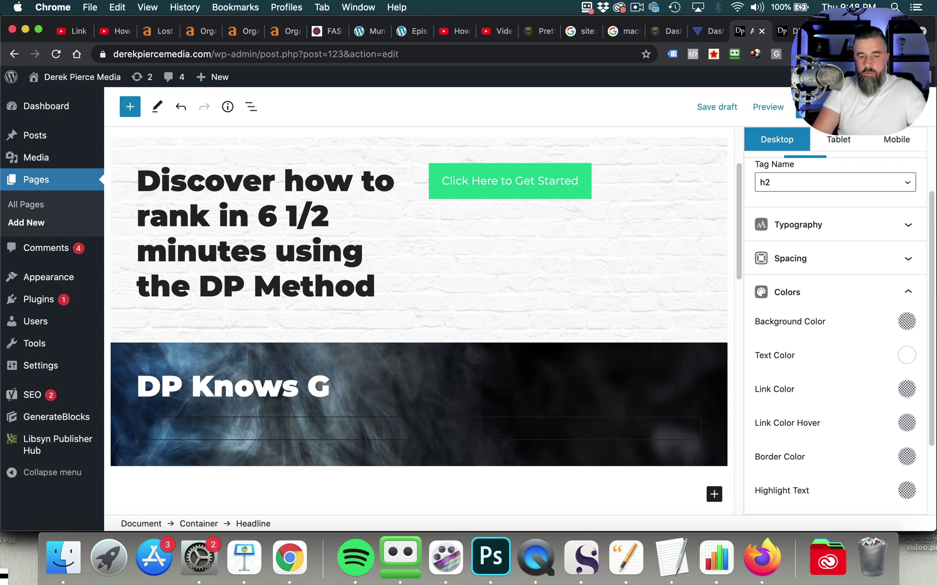
type("eneratebo")
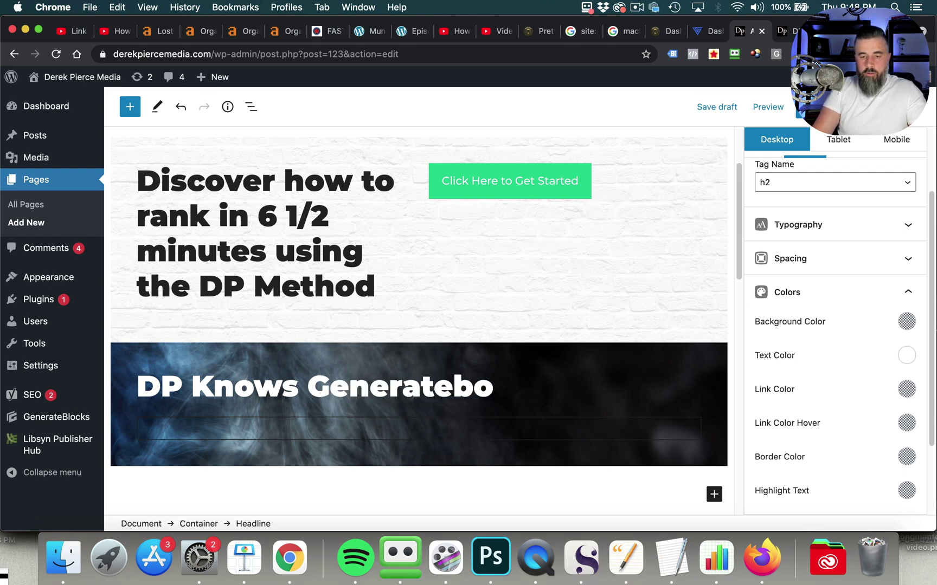
key("BackSpace")
type("locks")
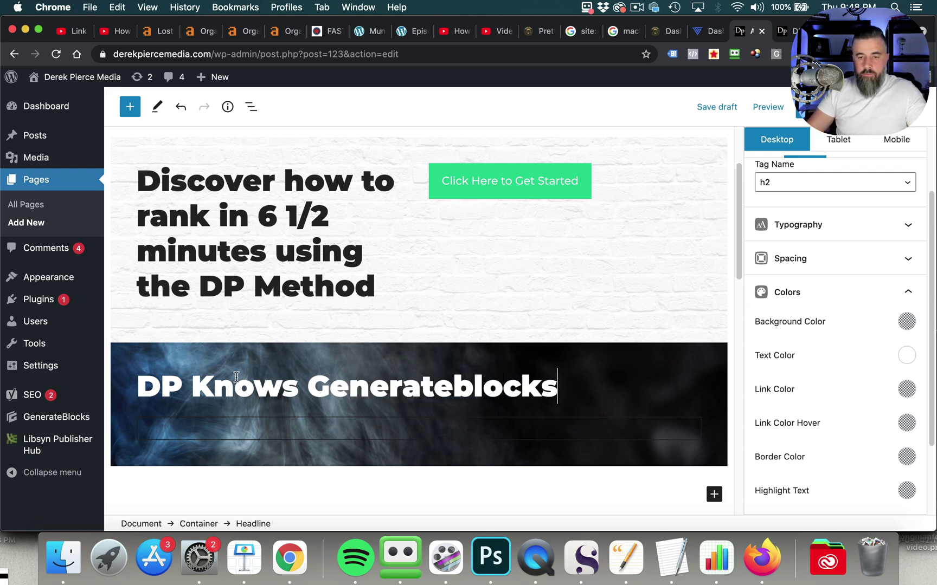
left_click(255, 346)
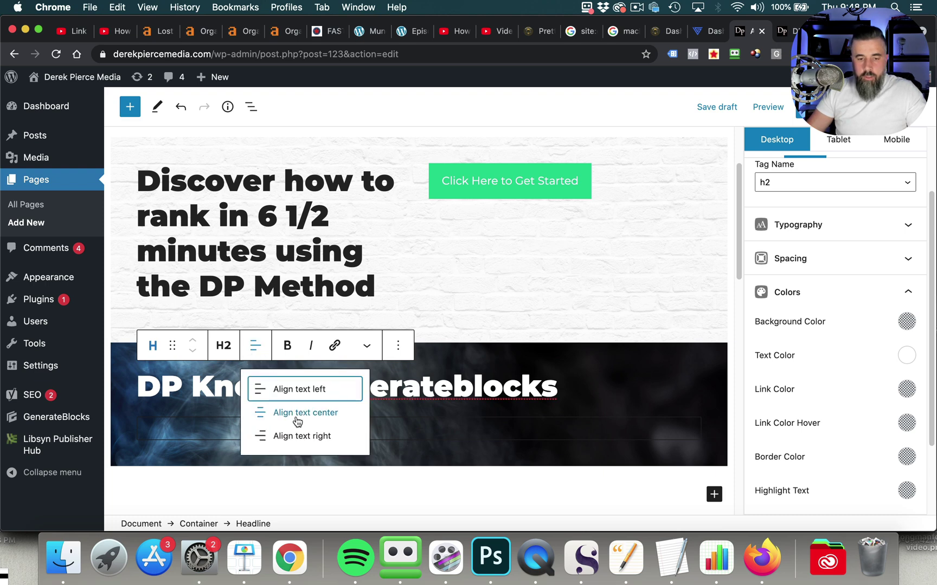
left_click(296, 418)
scroll(693, 356, "down", 3)
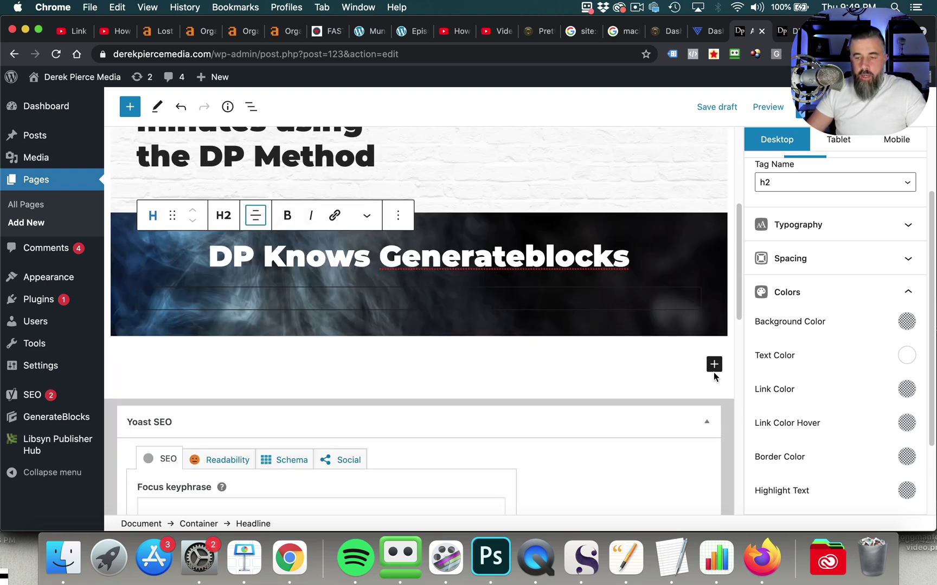
Add a third Container below the smoke section and set the smoke image from the Media Library as its background.
left_click(714, 365)
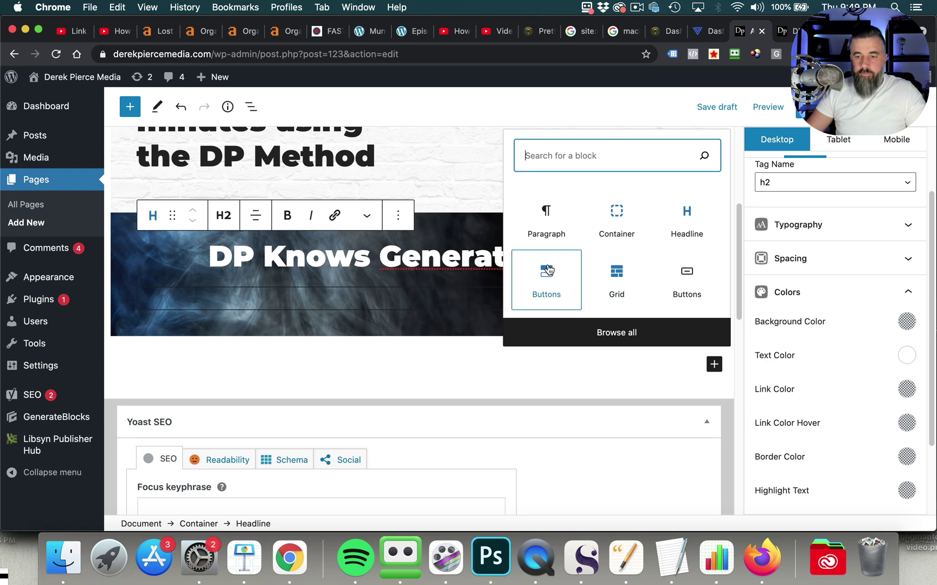
left_click(617, 215)
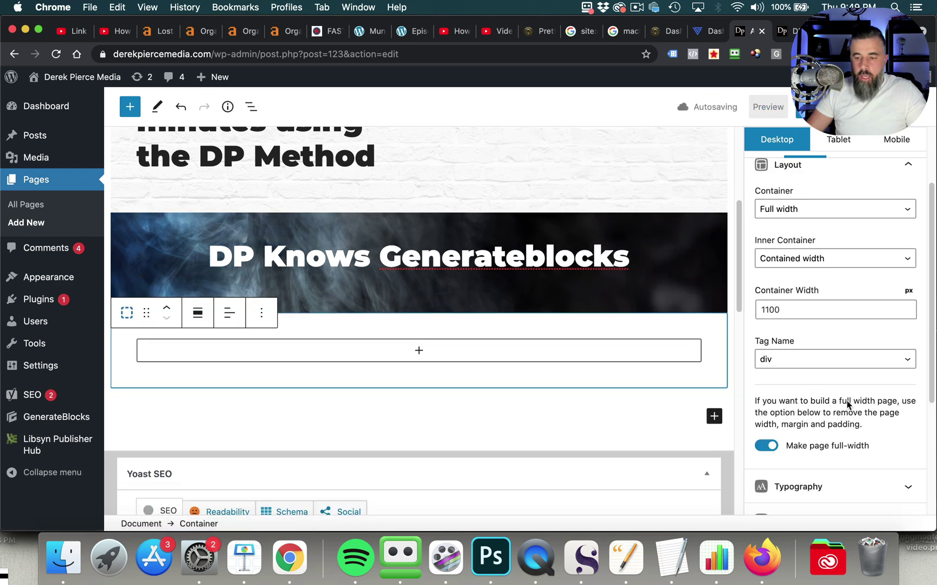
scroll(847, 405, "down", 3)
left_click(822, 454)
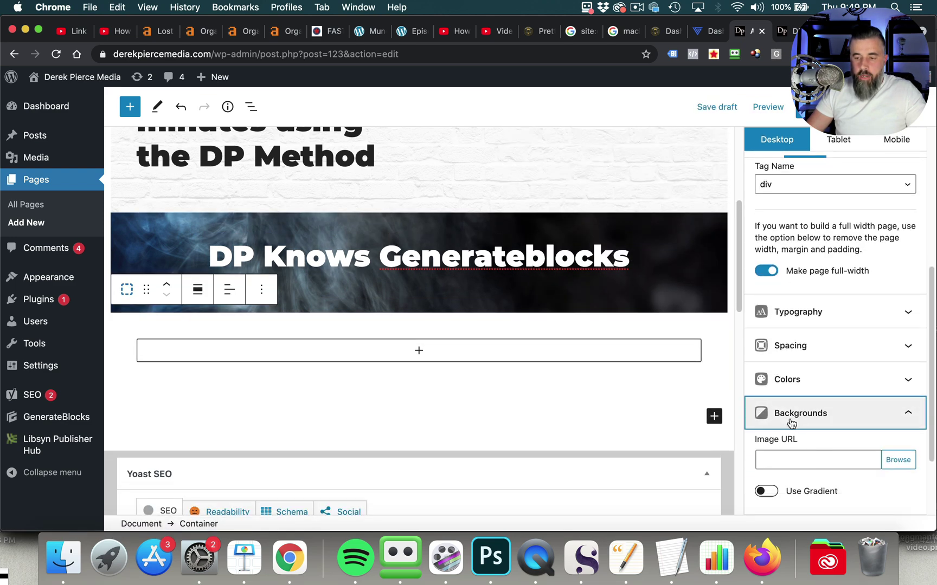
left_click(901, 462)
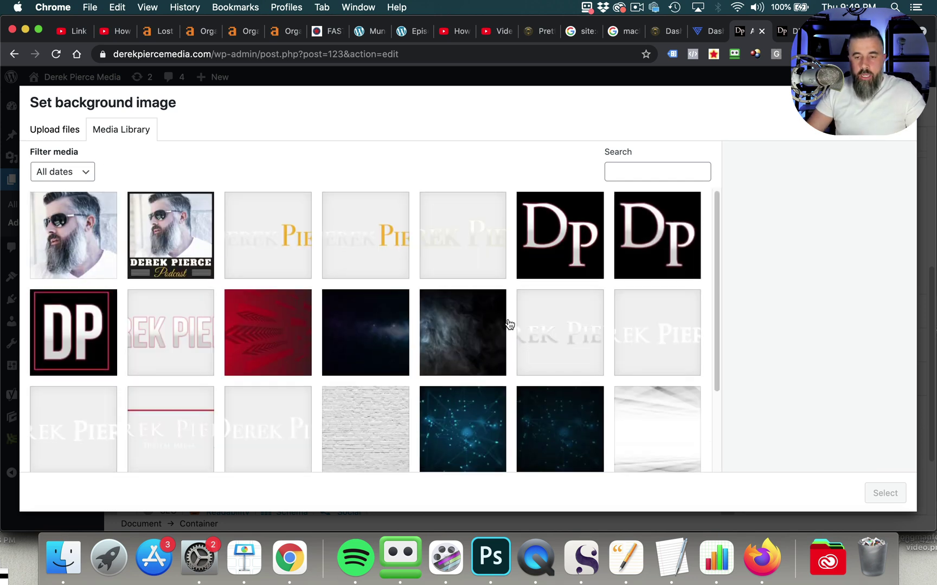
scroll(506, 325, "down", 3)
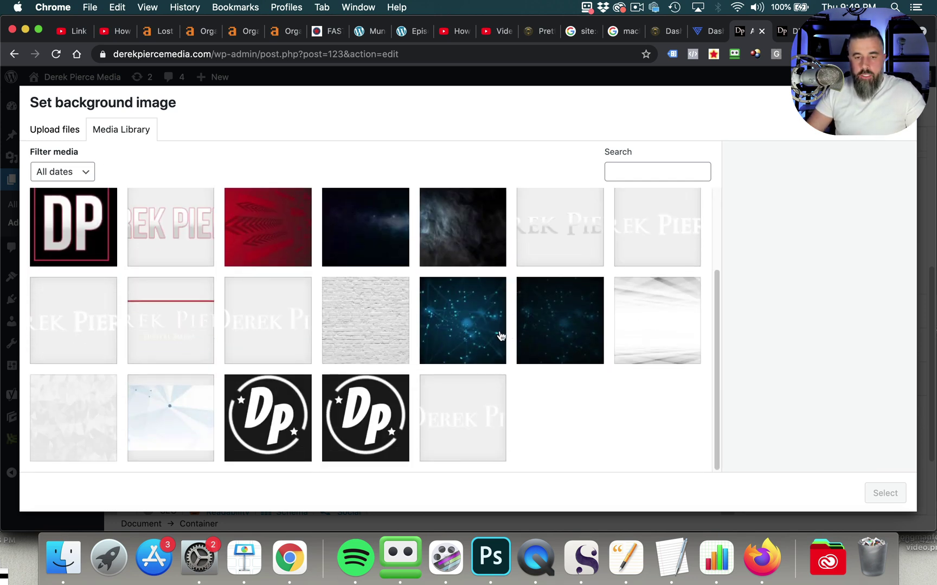
scroll(502, 336, "up", 3)
scroll(506, 337, "down", 3)
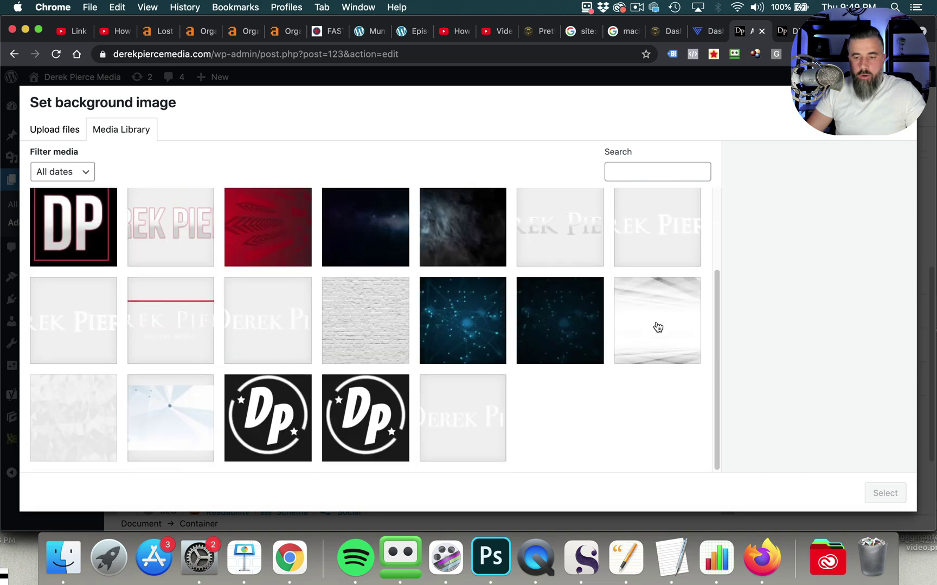
left_click(654, 328)
left_click(885, 491)
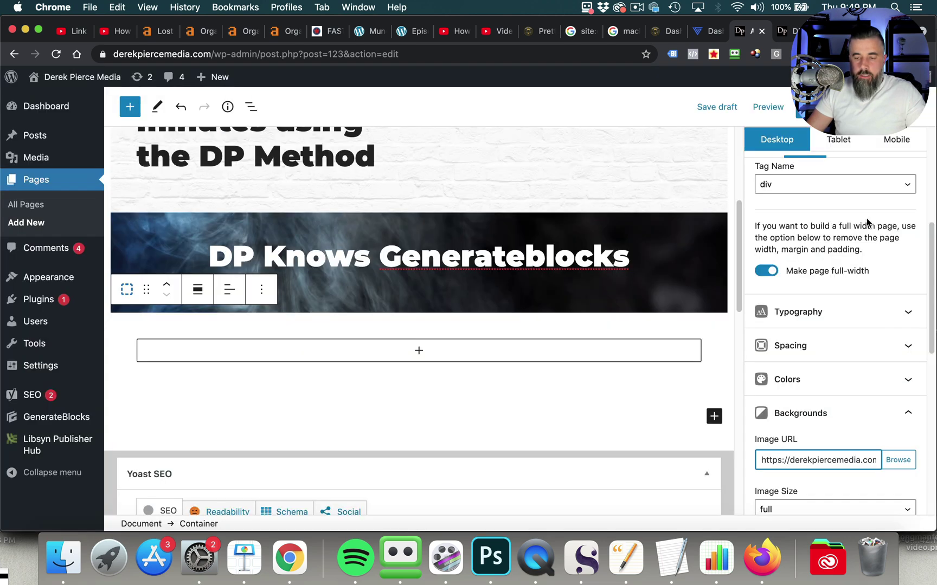
Add a center-aligned Headline block inside the empty third section.
left_click(415, 408)
left_click(417, 356)
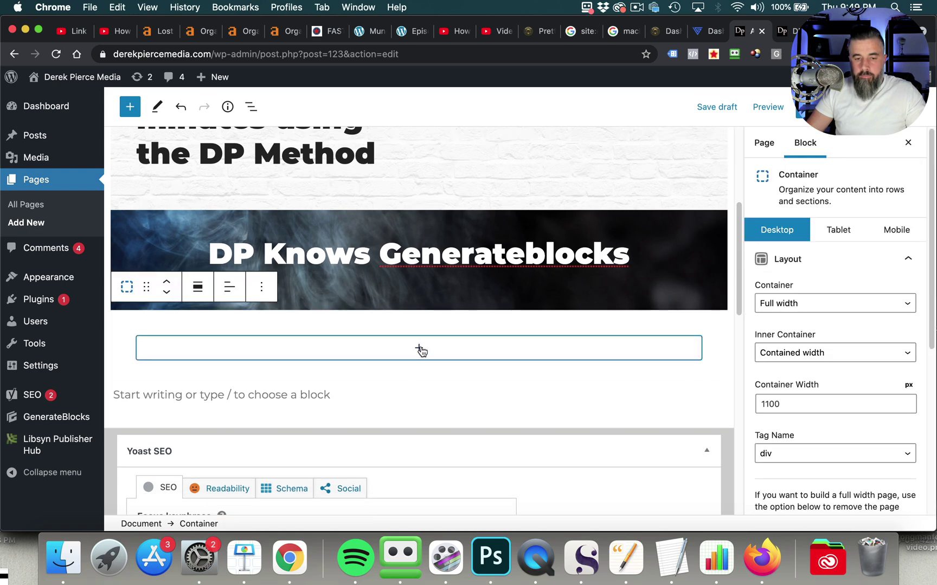
left_click(418, 348)
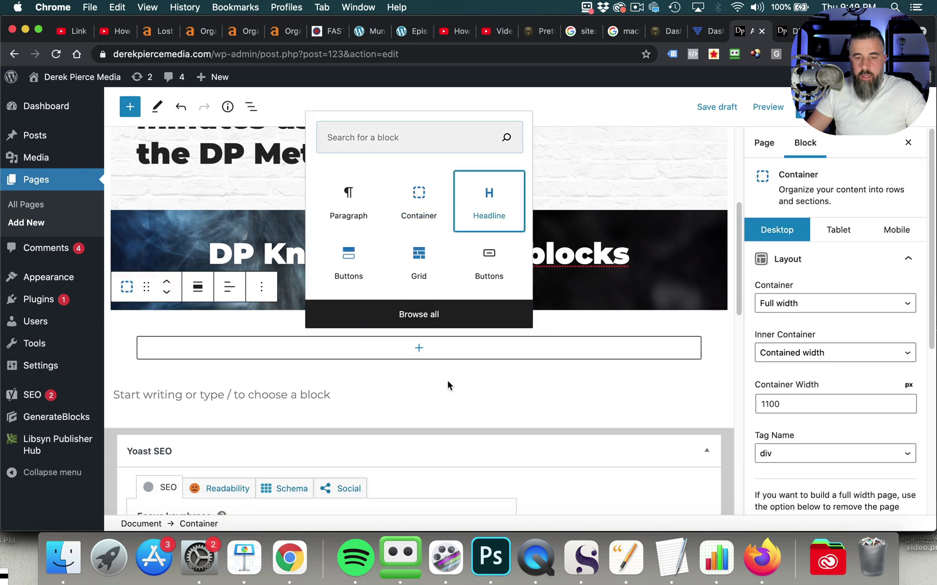
left_click(490, 208)
left_click(255, 313)
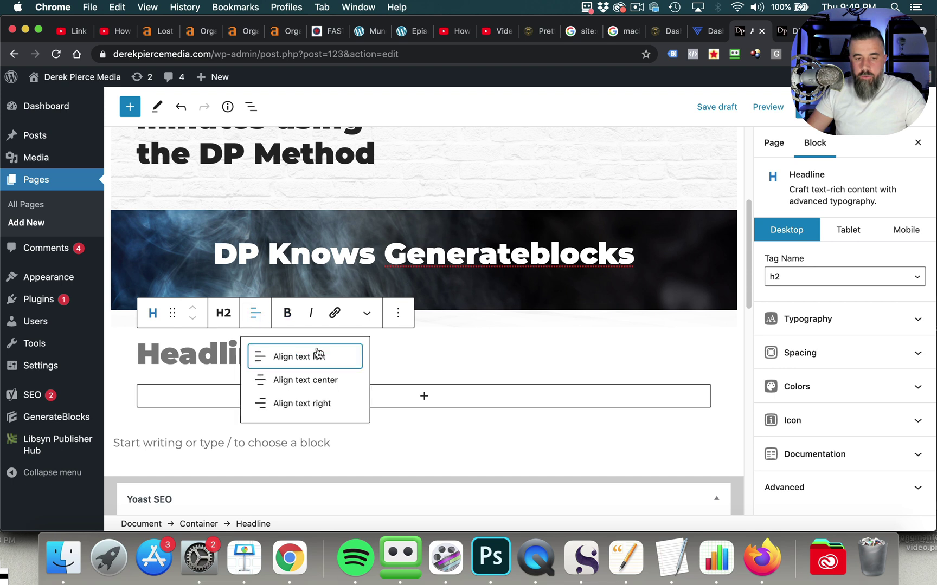
left_click(318, 381)
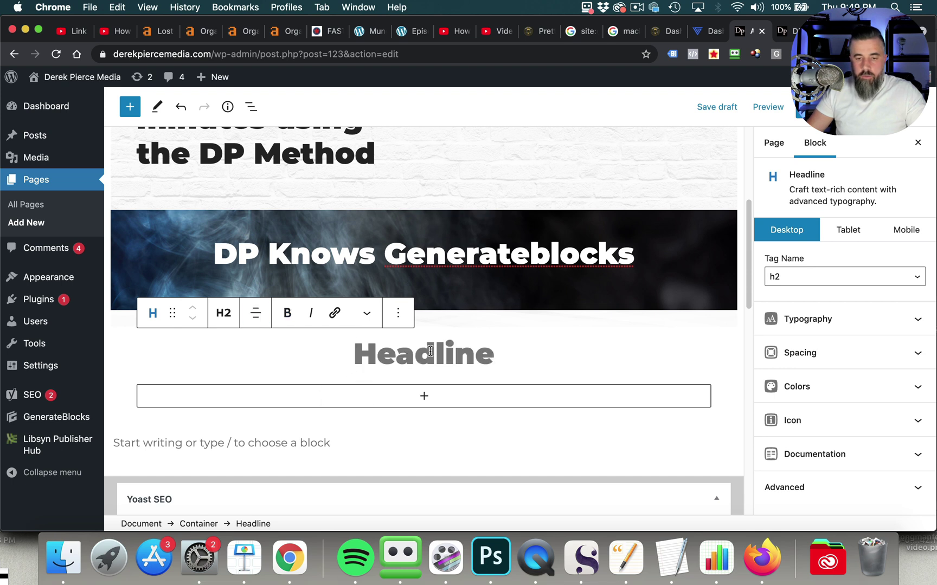
Enter 'Take Action and Buy DP's Stuff' as the headline and save the page as a draft.
type("C")
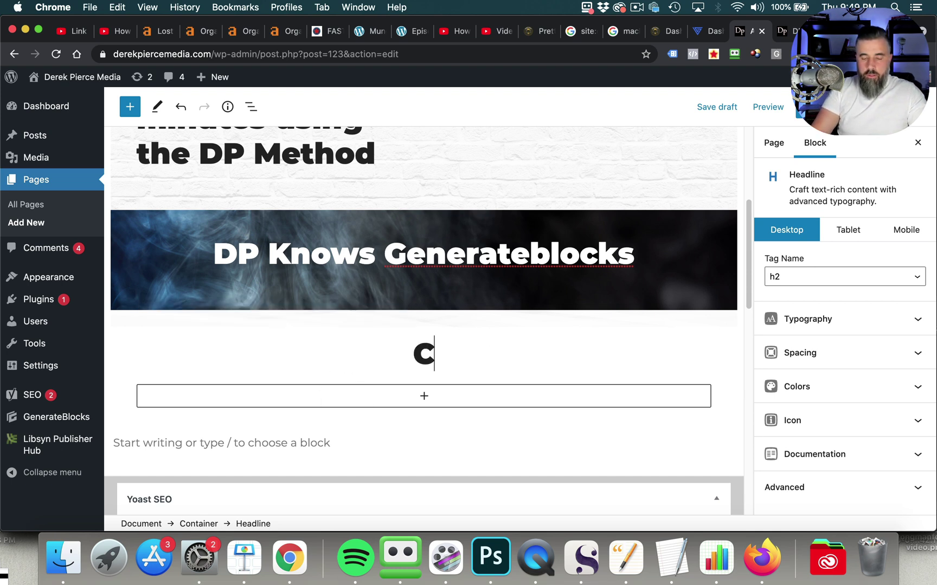
key("BackSpace")
type("Take Action")
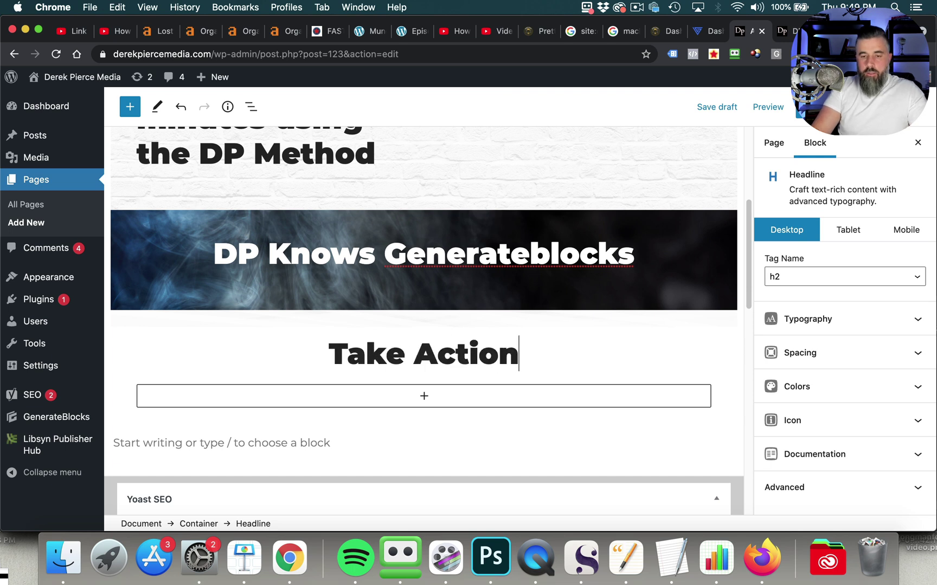
type(" Bu")
key("BackSpace")
key("BackSpace")
type("an")
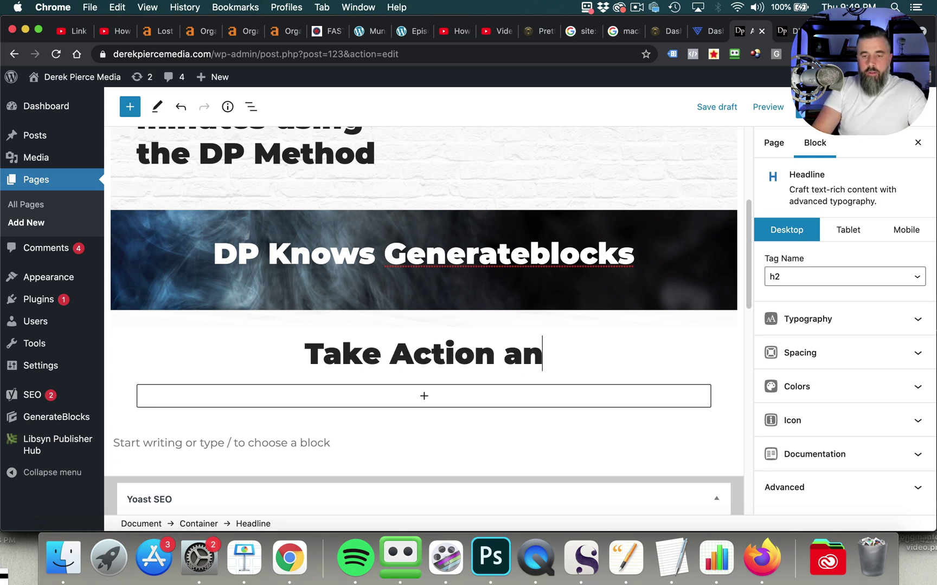
type("d Buy DP's S")
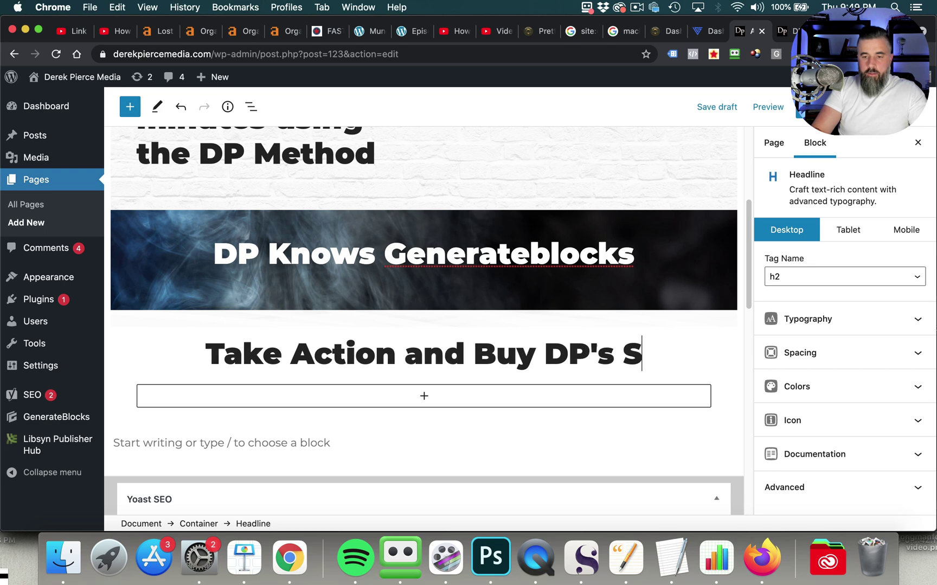
type("tuff")
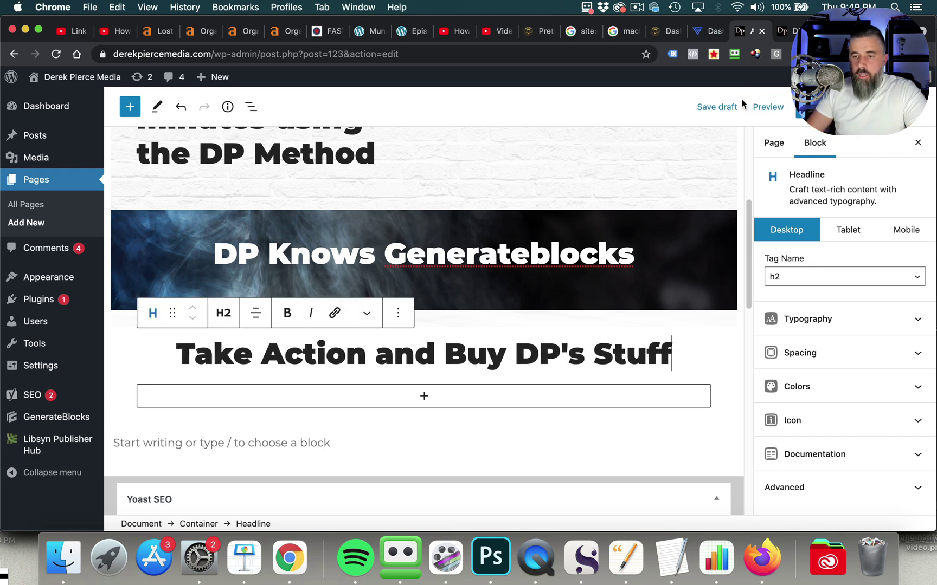
left_click(738, 105)
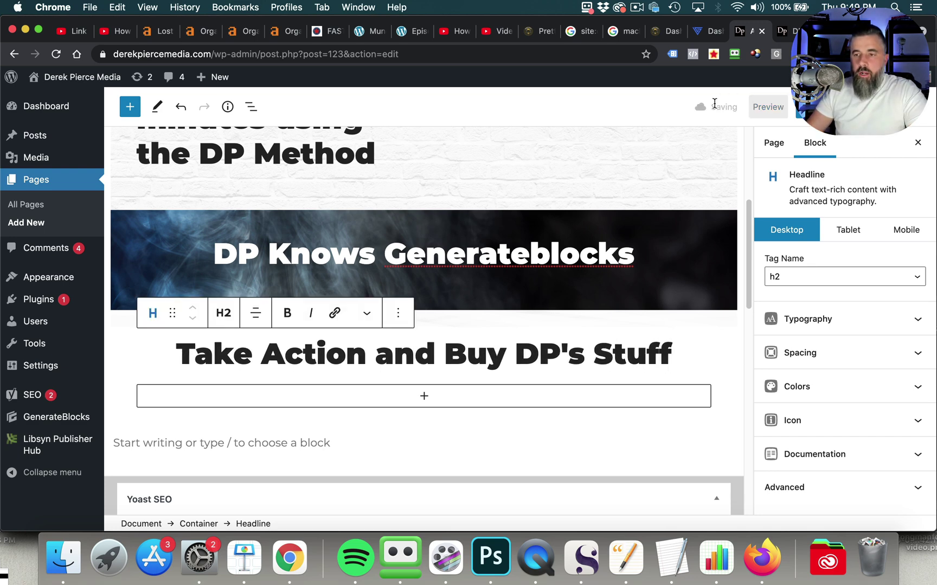
left_click(781, 33)
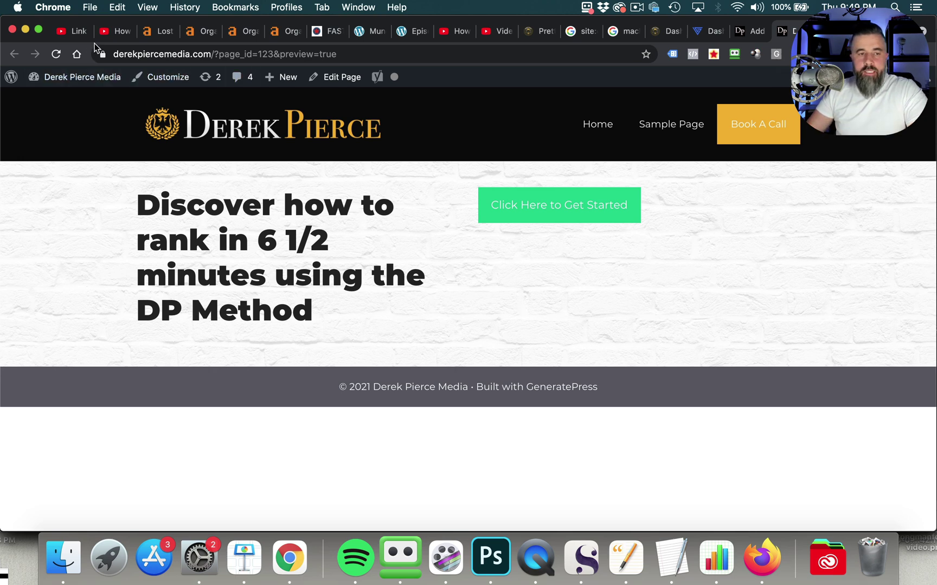
left_click(56, 54)
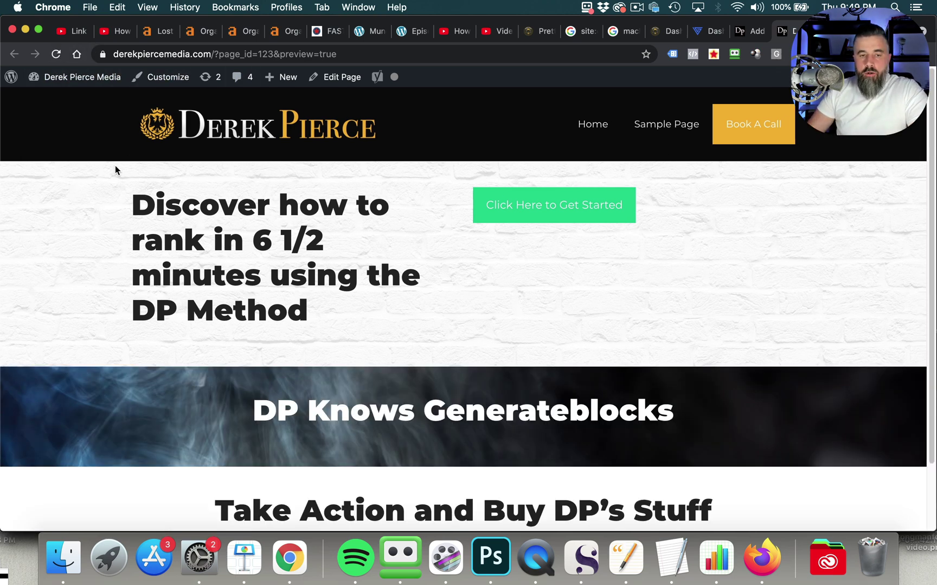
scroll(190, 202, "down", 3)
scroll(195, 200, "up", 3)
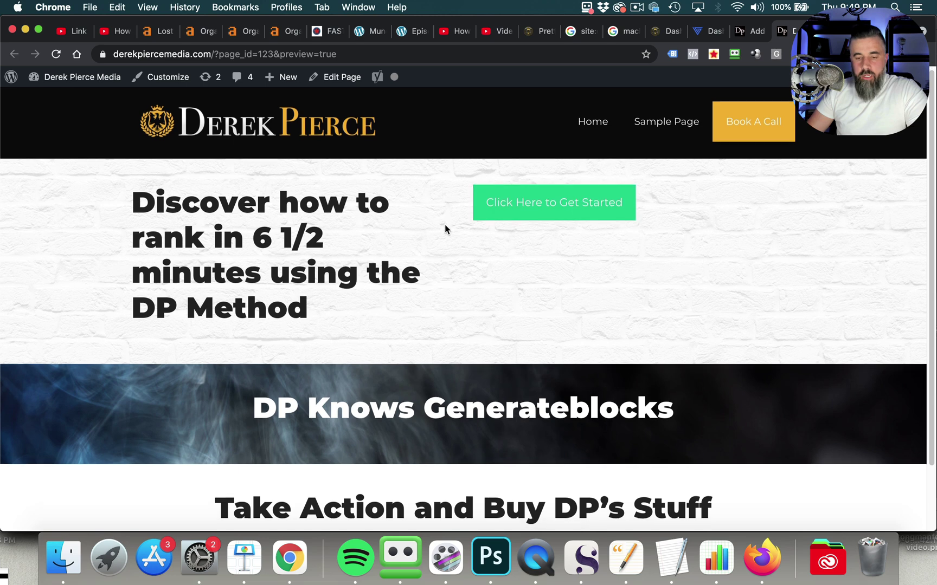
scroll(444, 224, "down", 3)
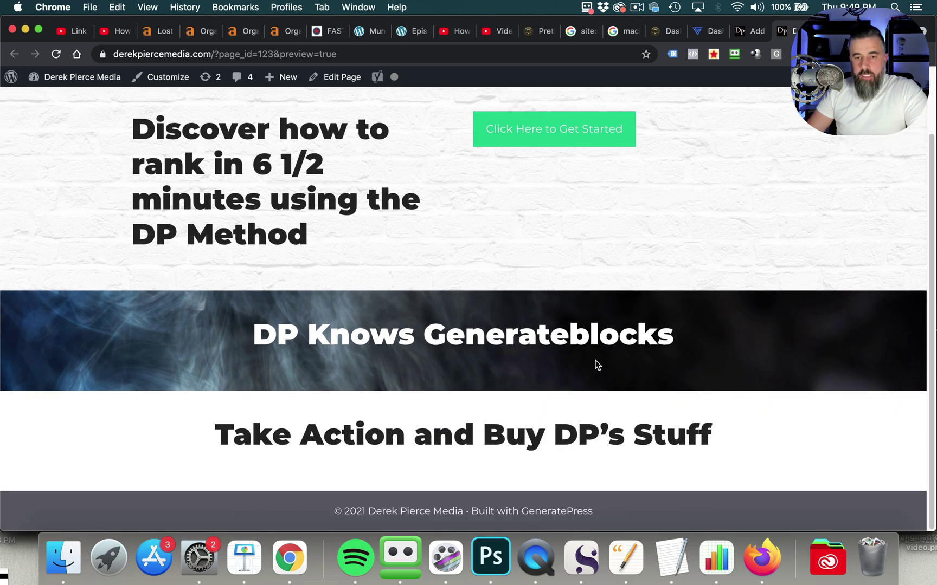
scroll(675, 283, "up", 3)
Open the Home page's preview from the All Pages list.
left_click(754, 33)
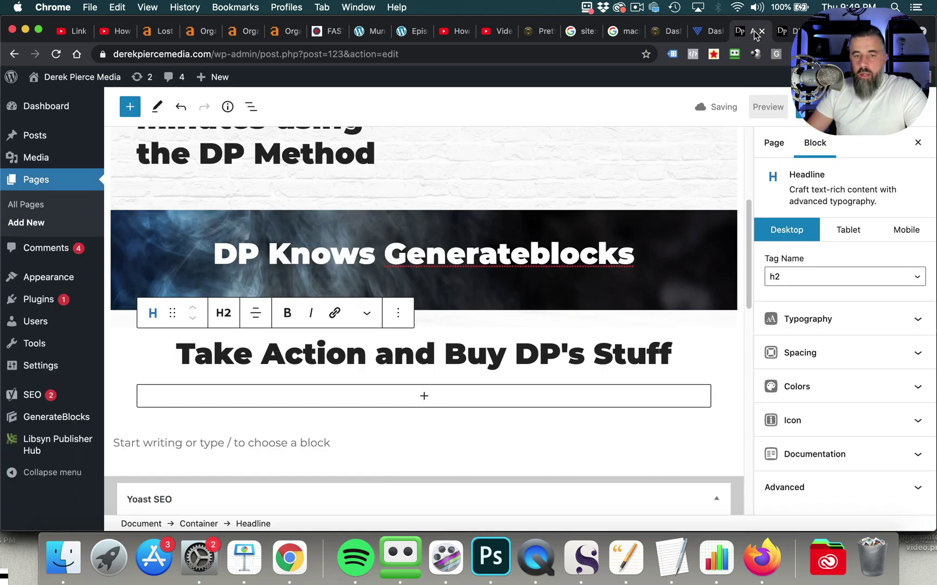
left_click(25, 205)
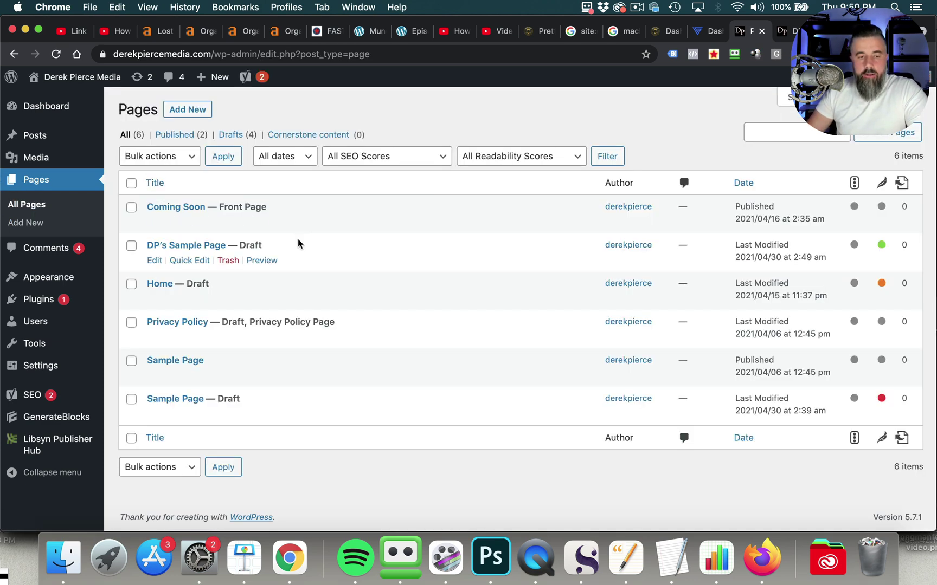
left_click(262, 299)
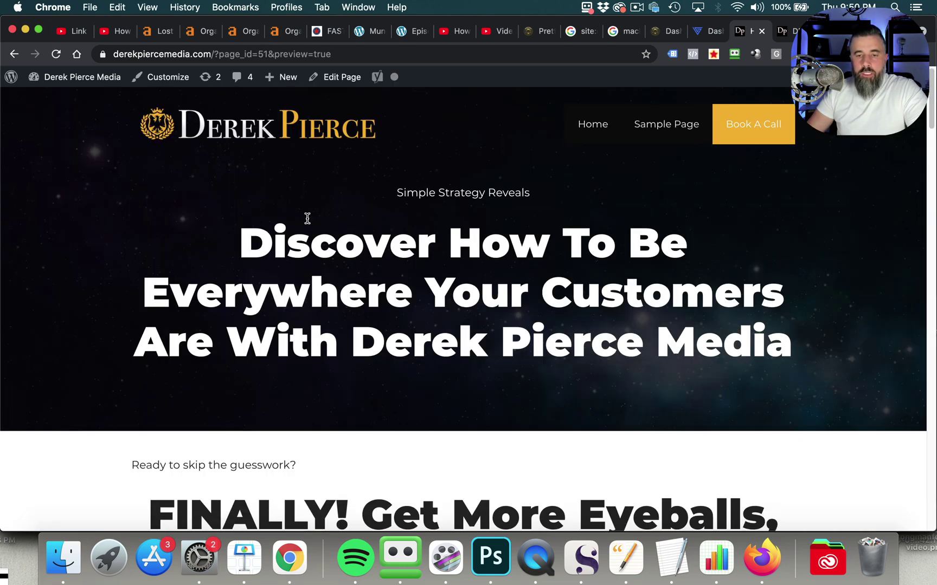
scroll(306, 215, "down", 5)
Scroll through the preview's sales copy and service options.
scroll(228, 217, "down", 3)
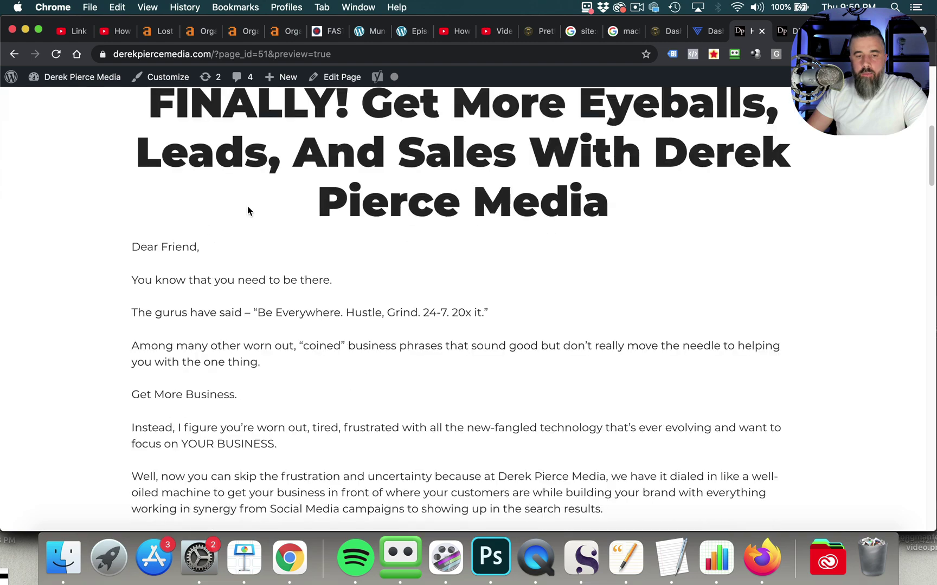
scroll(236, 174, "down", 8)
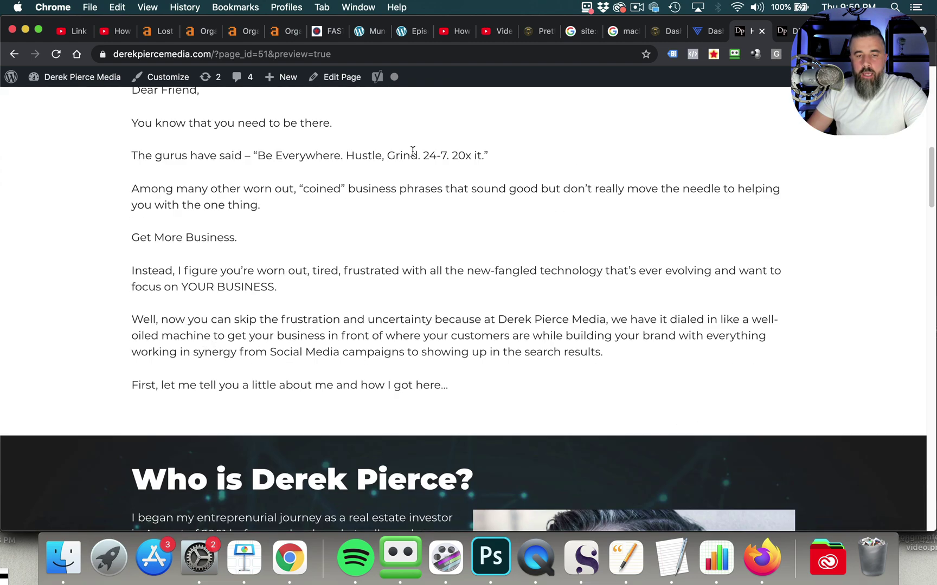
scroll(412, 156, "down", 9)
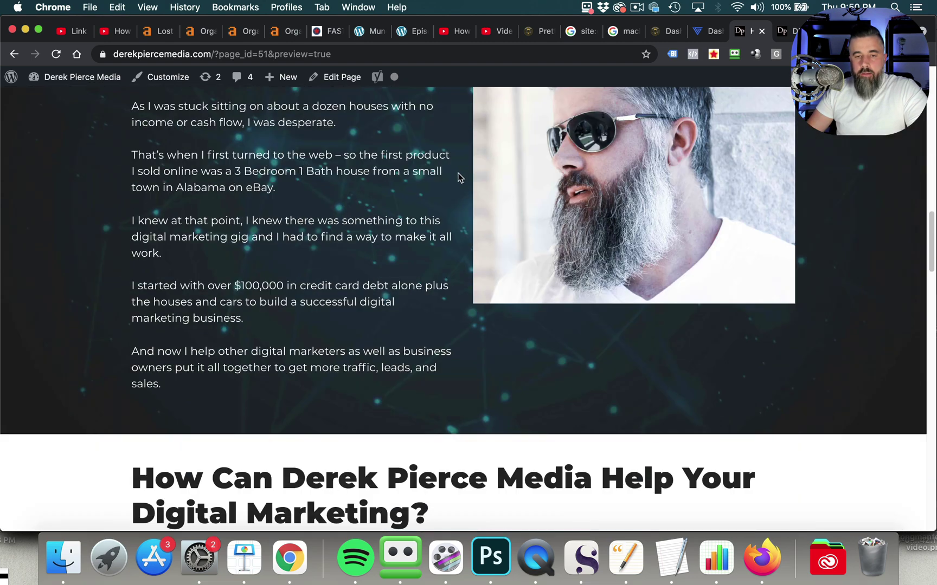
scroll(455, 162, "up", 11)
scroll(443, 207, "down", 8)
scroll(444, 217, "down", 5)
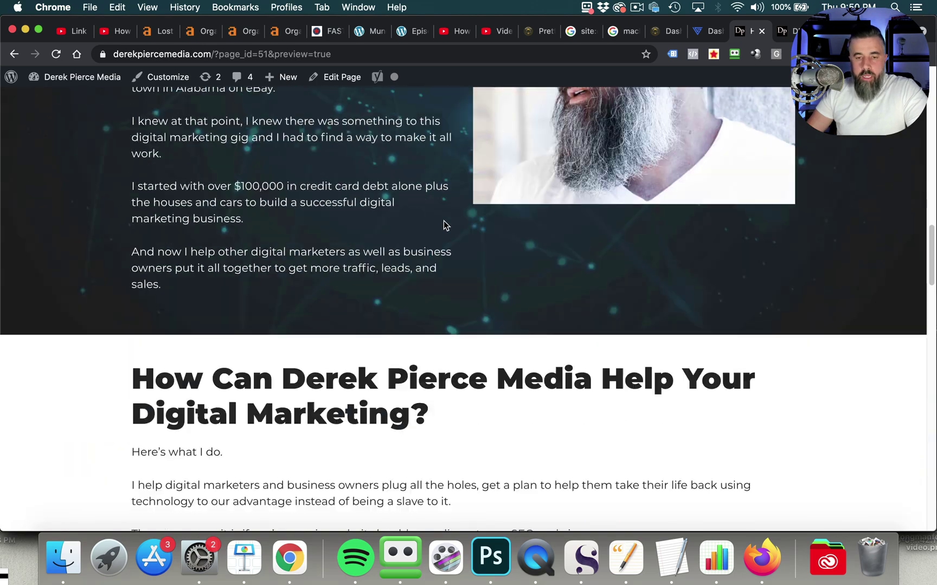
scroll(461, 224, "down", 1)
scroll(596, 222, "down", 6)
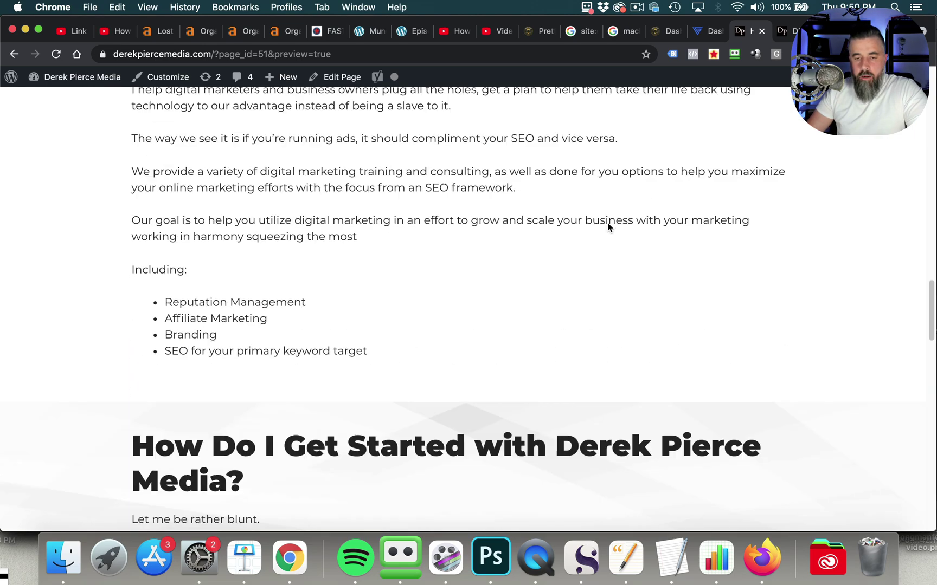
scroll(608, 226, "down", 20)
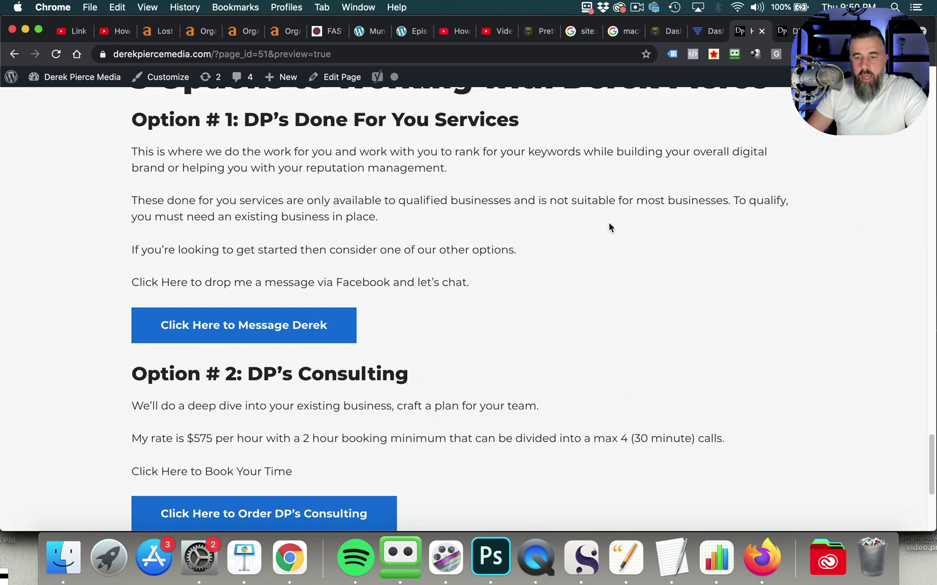
scroll(608, 223, "down", 7)
scroll(616, 225, "up", 3)
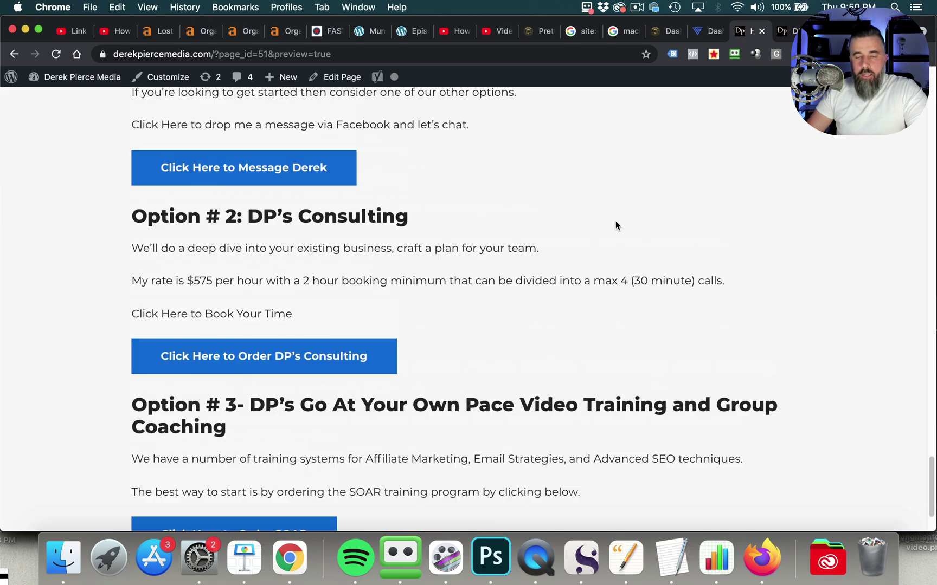
scroll(613, 239, "up", 12)
scroll(397, 318, "down", 6)
scroll(433, 338, "up", 1)
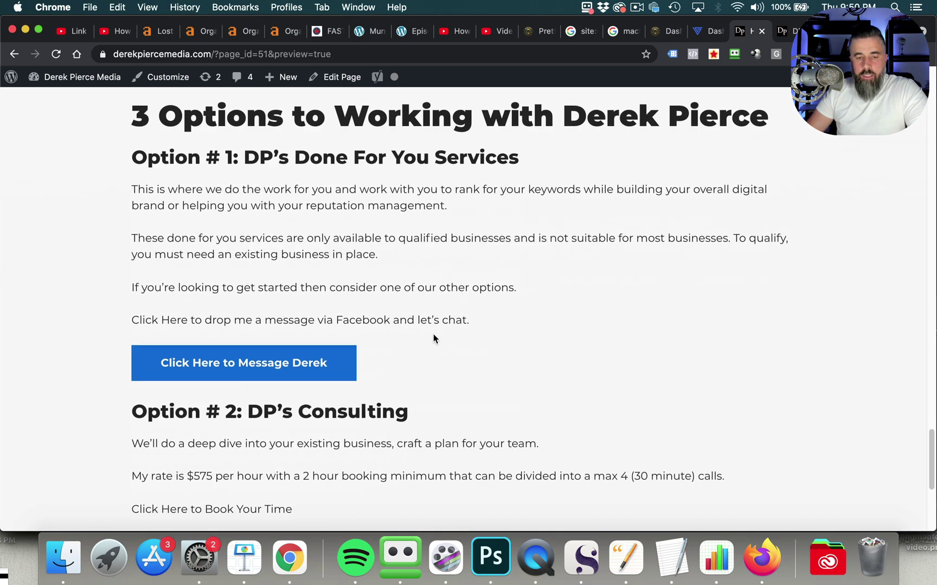
scroll(434, 338, "down", 5)
scroll(515, 309, "up", 20)
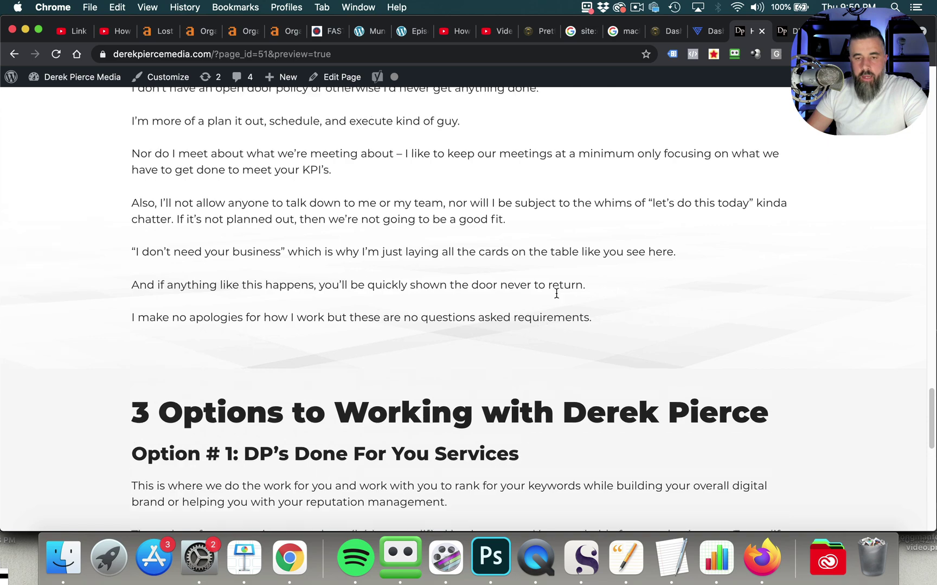
scroll(560, 284, "up", 15)
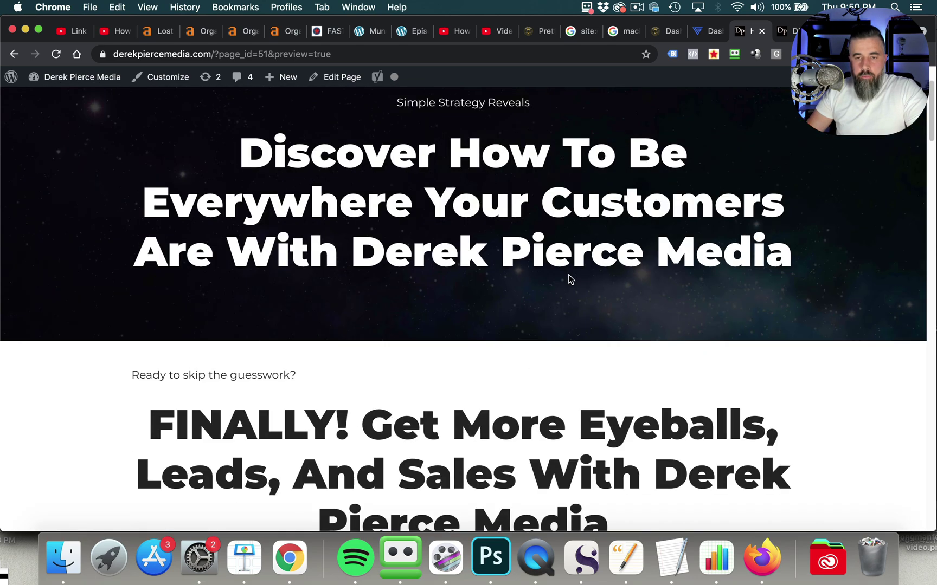